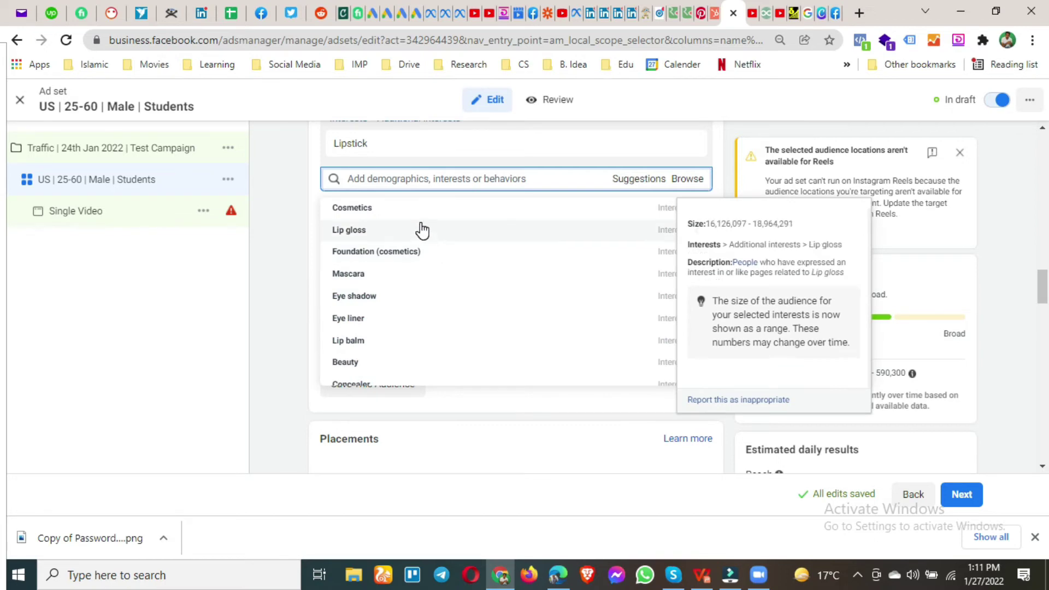
Step: Add the suggested interests Lip gloss and Lip balm to the ad set's detailed targeting alongside Lipstick
{"action": "left_click", "coordinate": [421, 229]}
{"action": "scroll", "coordinate": [315, 298], "scroll_direction": "up", "scroll_amount": 1}
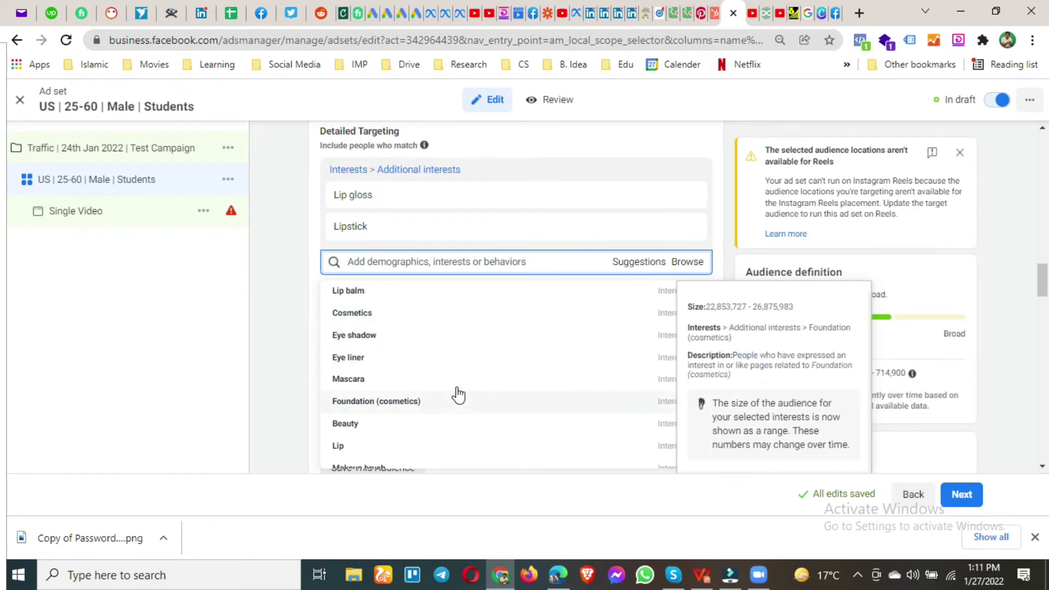
{"action": "scroll", "coordinate": [457, 393], "scroll_direction": "down", "scroll_amount": 1}
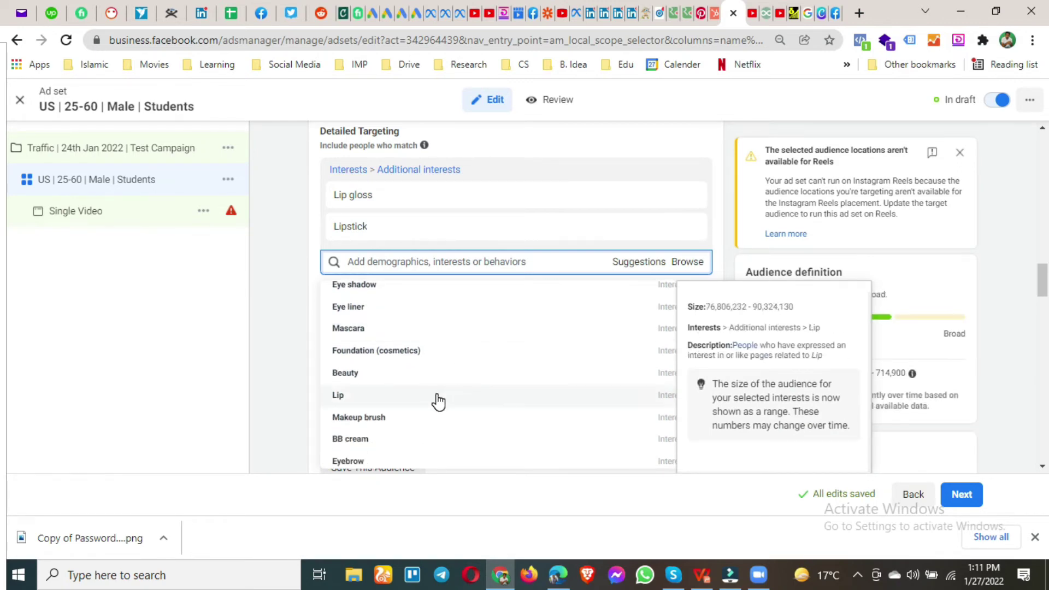
{"action": "scroll", "coordinate": [438, 401], "scroll_direction": "down", "scroll_amount": 1}
{"action": "scroll", "coordinate": [449, 370], "scroll_direction": "down", "scroll_amount": 1}
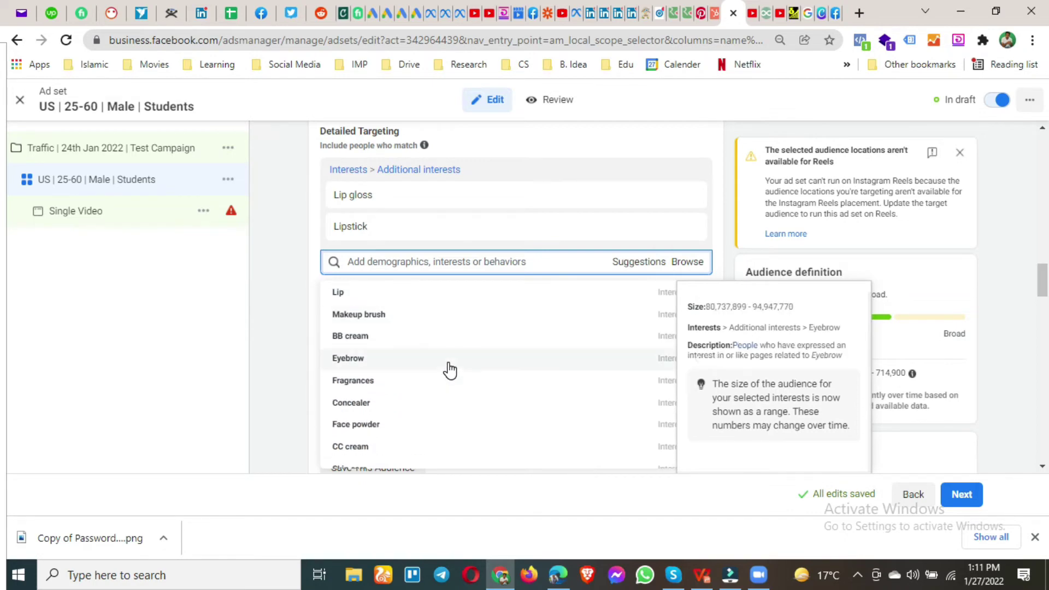
{"action": "scroll", "coordinate": [448, 369], "scroll_direction": "down", "scroll_amount": 1}
{"action": "scroll", "coordinate": [448, 370], "scroll_direction": "down", "scroll_amount": 1}
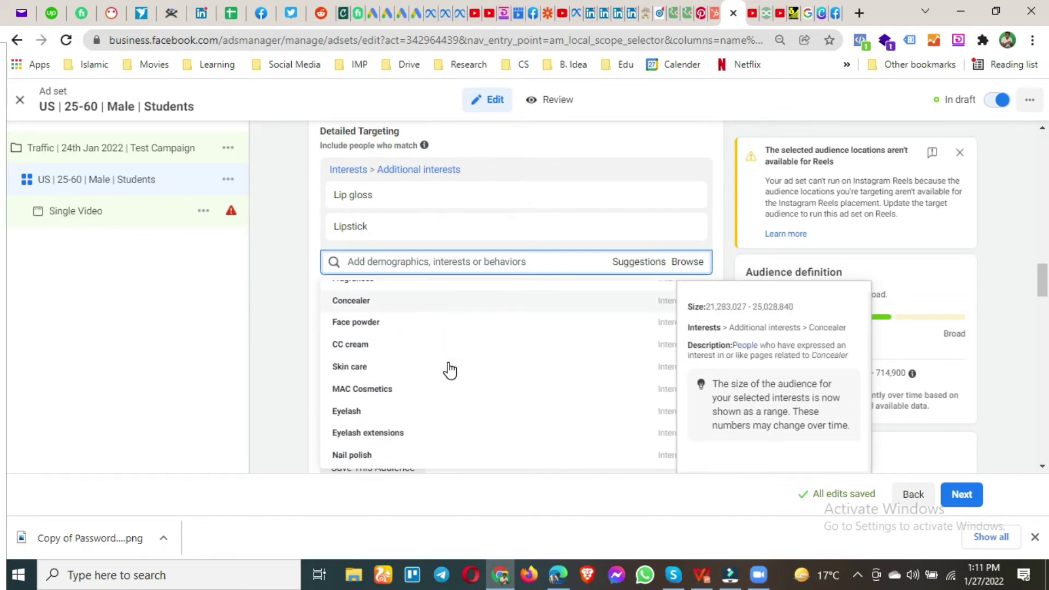
{"action": "left_click", "coordinate": [293, 317]}
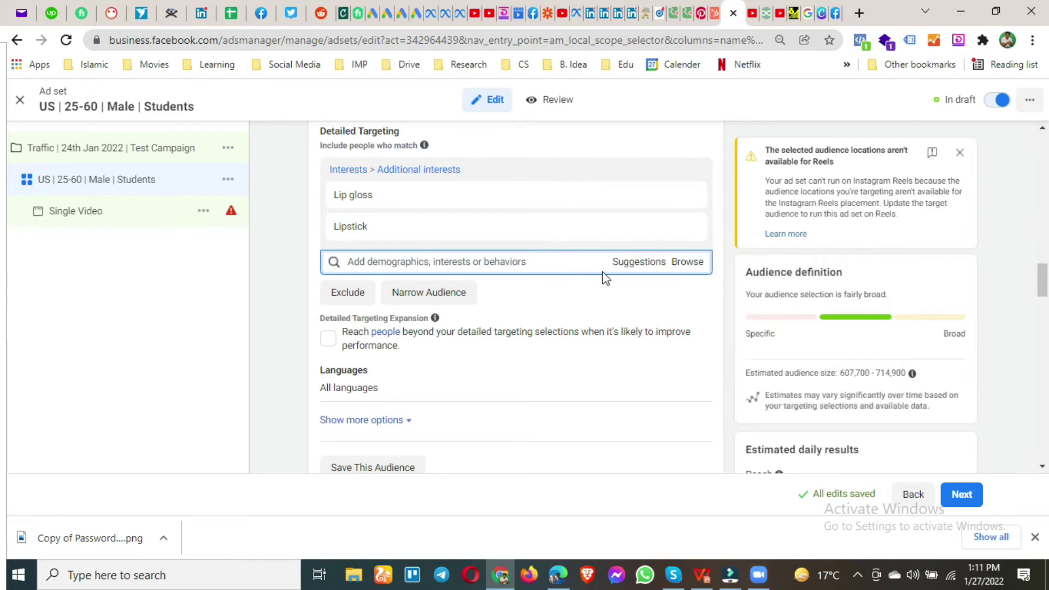
{"action": "left_click", "coordinate": [638, 263]}
{"action": "left_click", "coordinate": [419, 288]}
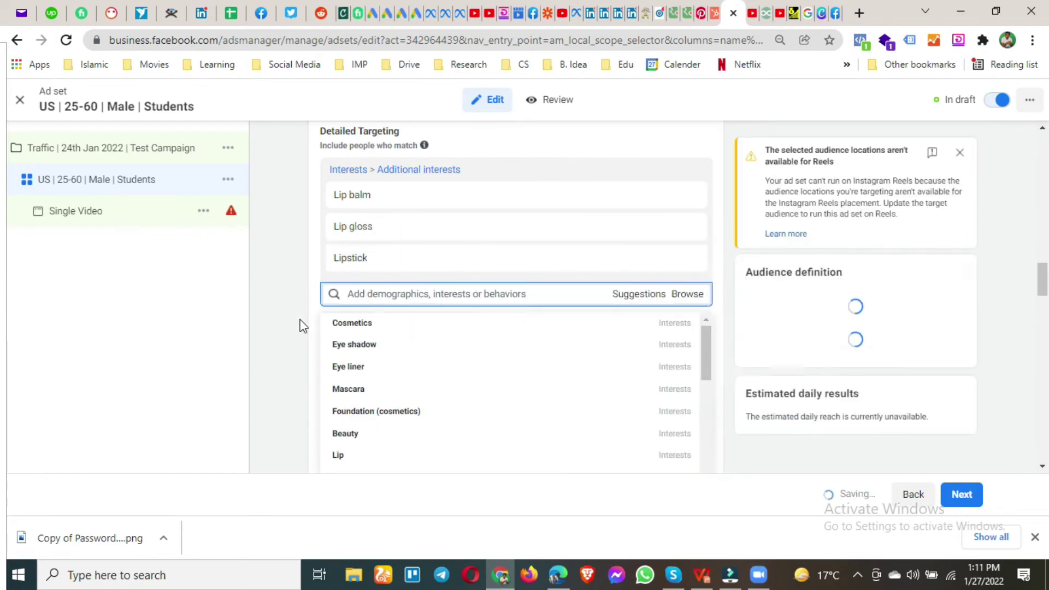
{"action": "left_click", "coordinate": [302, 325]}
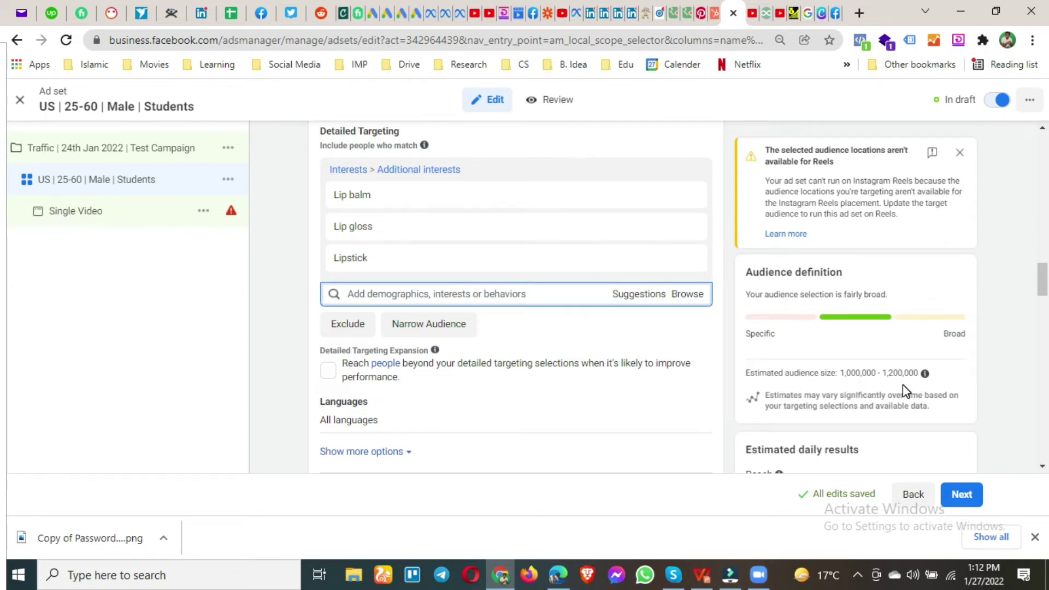
Step: Narrow the audience so that people must also match the purchase behavior Engaged Shoppers
{"action": "left_click", "coordinate": [457, 324]}
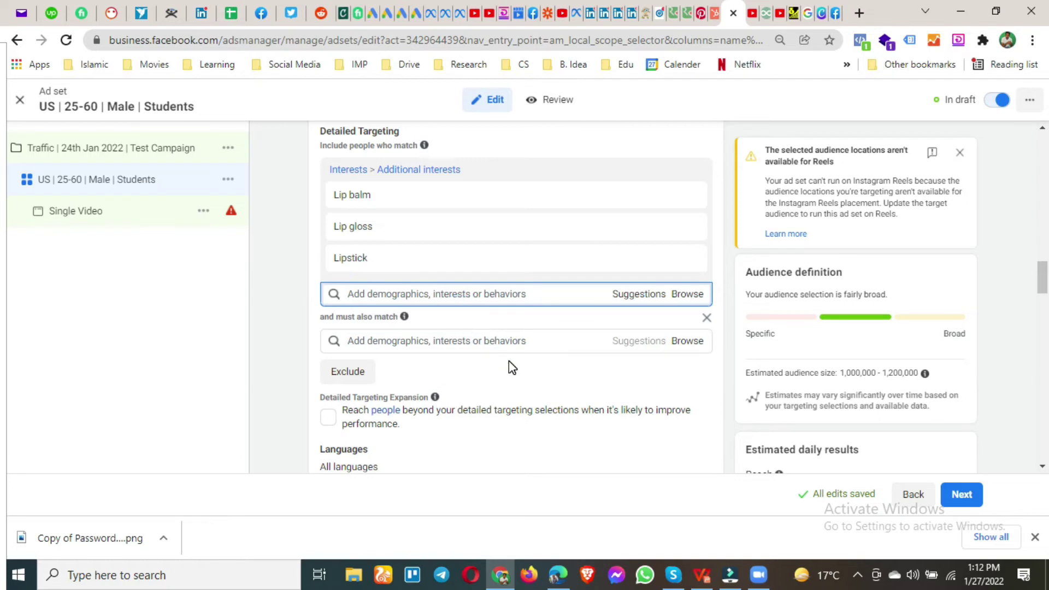
{"action": "left_click", "coordinate": [516, 344]}
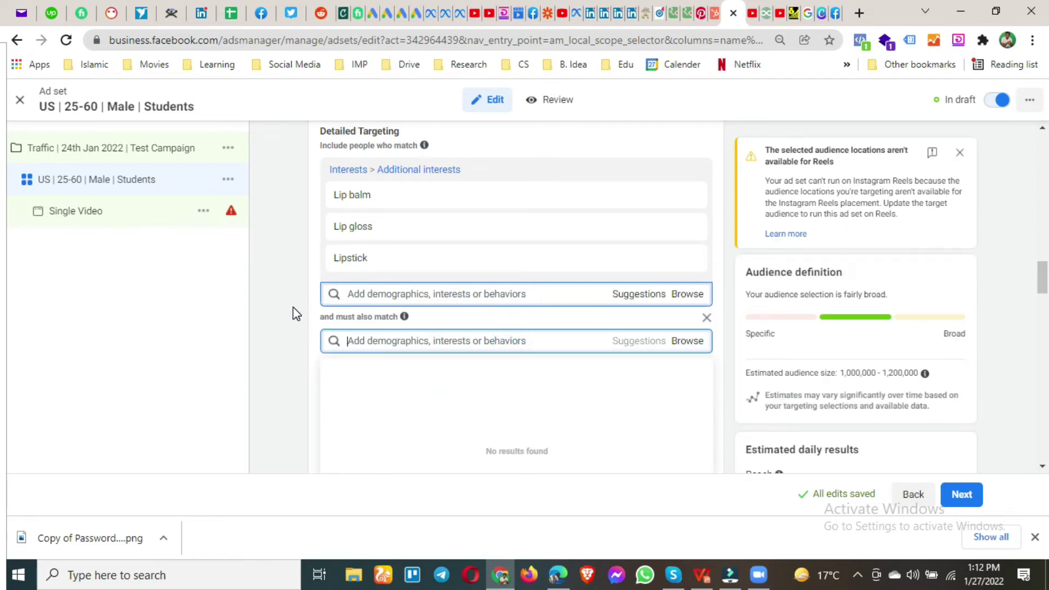
{"action": "type", "text": "e"}
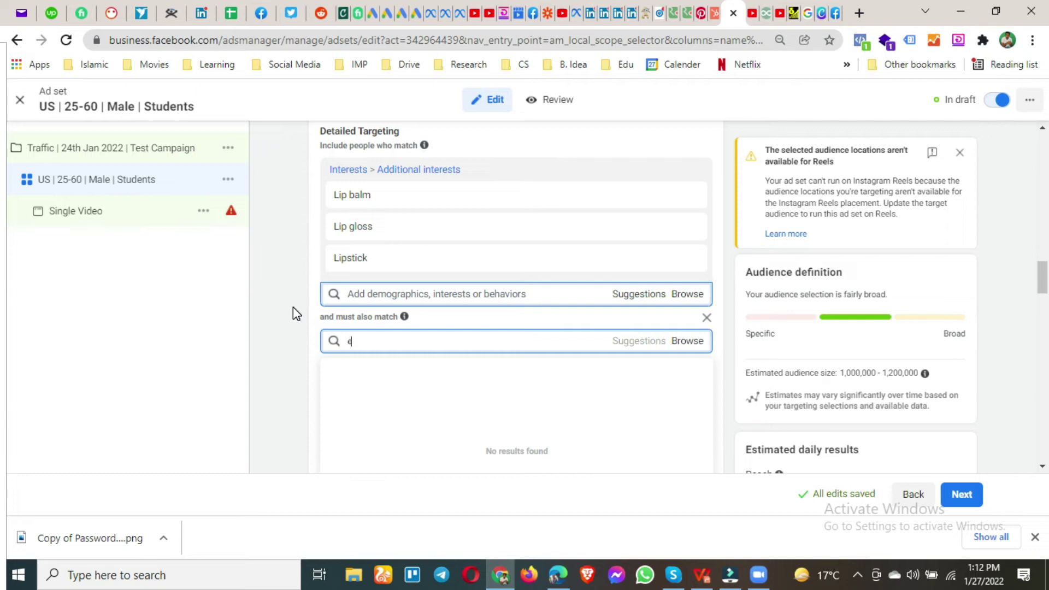
{"action": "type", "text": "ngaged shop"}
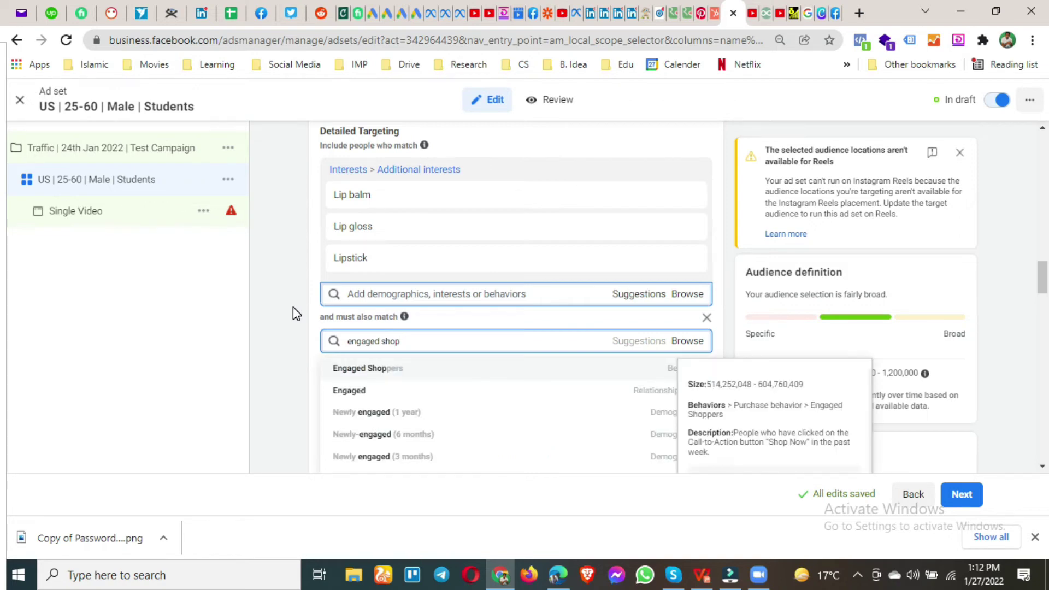
{"action": "left_click", "coordinate": [414, 368]}
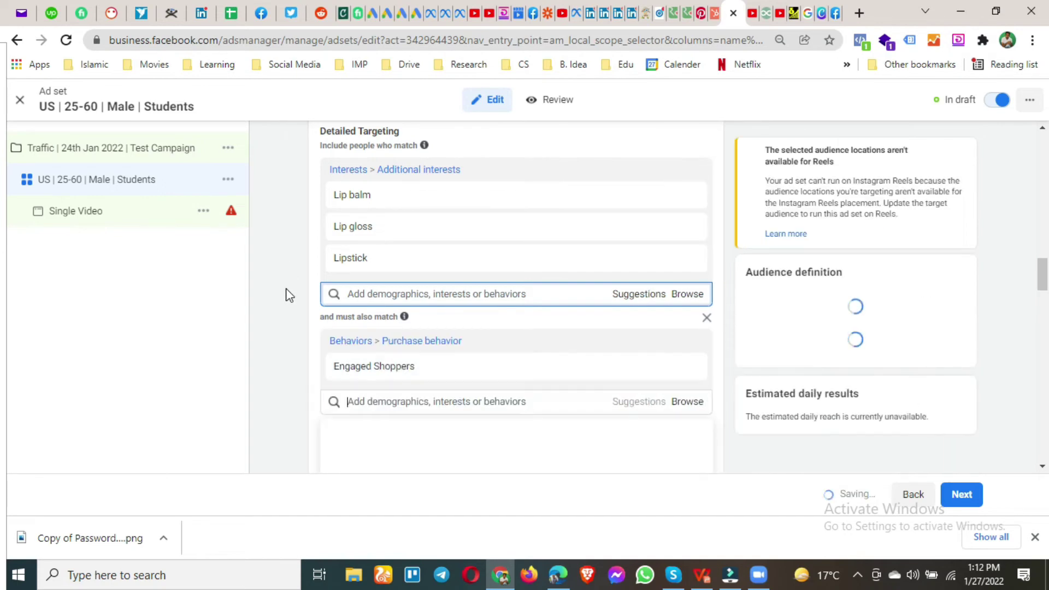
{"action": "mouse_move", "coordinate": [372, 354]}
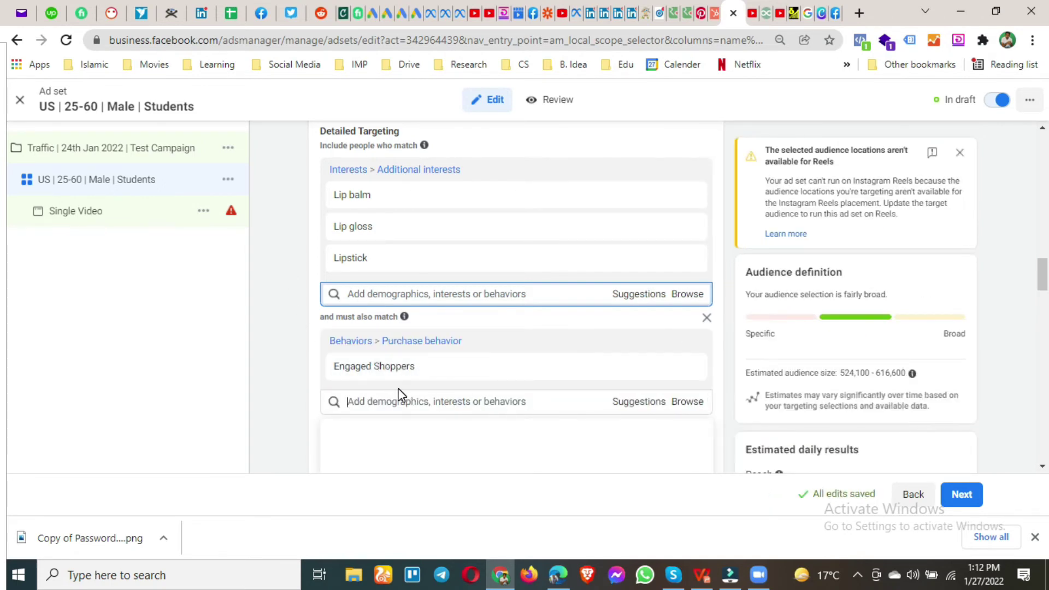
{"action": "mouse_move", "coordinate": [339, 235]}
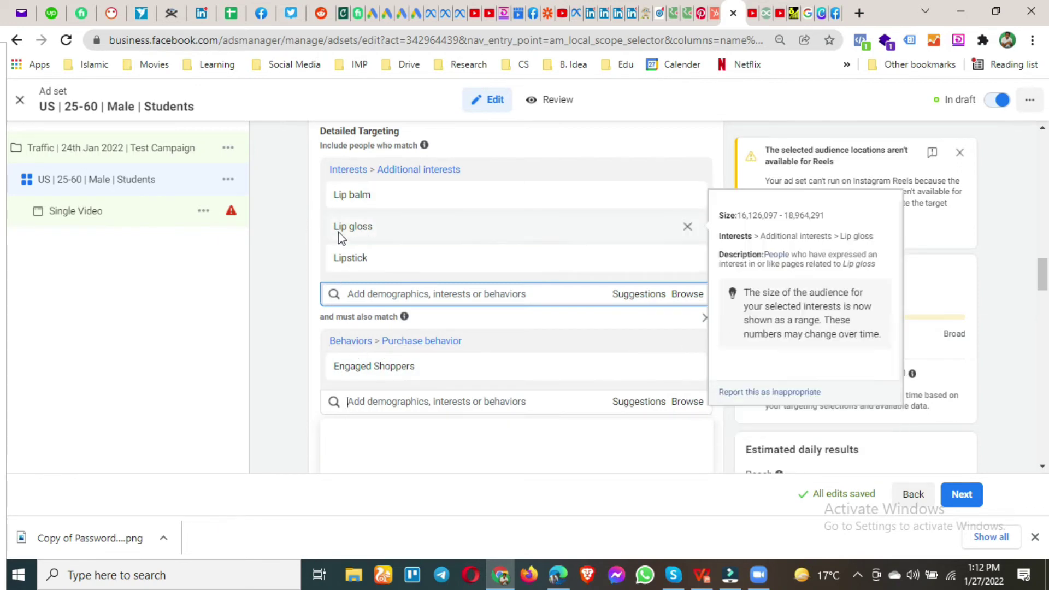
{"action": "mouse_move", "coordinate": [427, 365]}
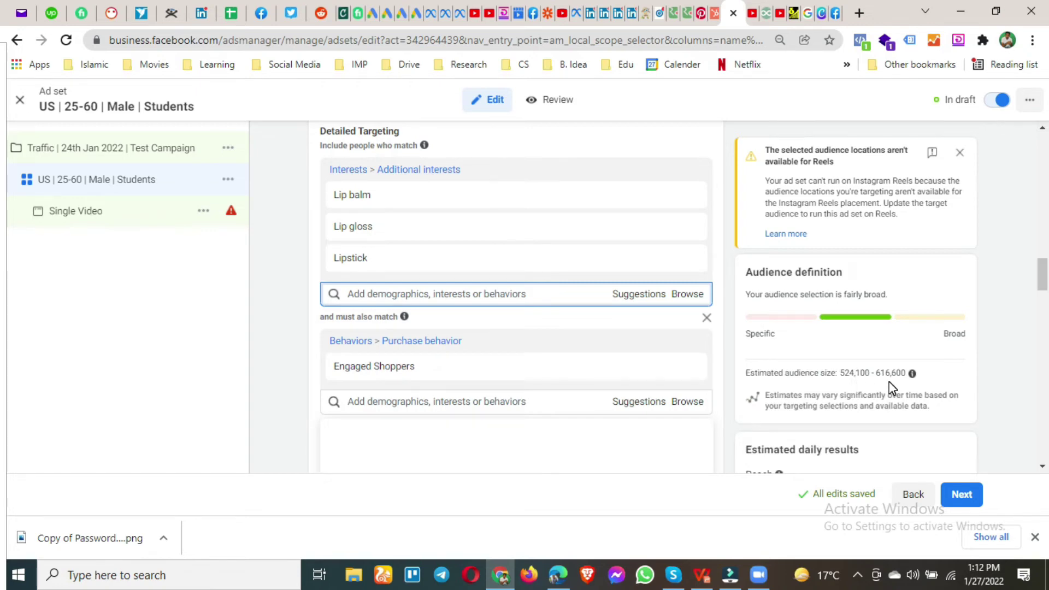
Step: Narrow the audience further with a second must-also-match condition for the Online shopping interest
{"action": "scroll", "coordinate": [310, 298], "scroll_direction": "down", "scroll_amount": 1}
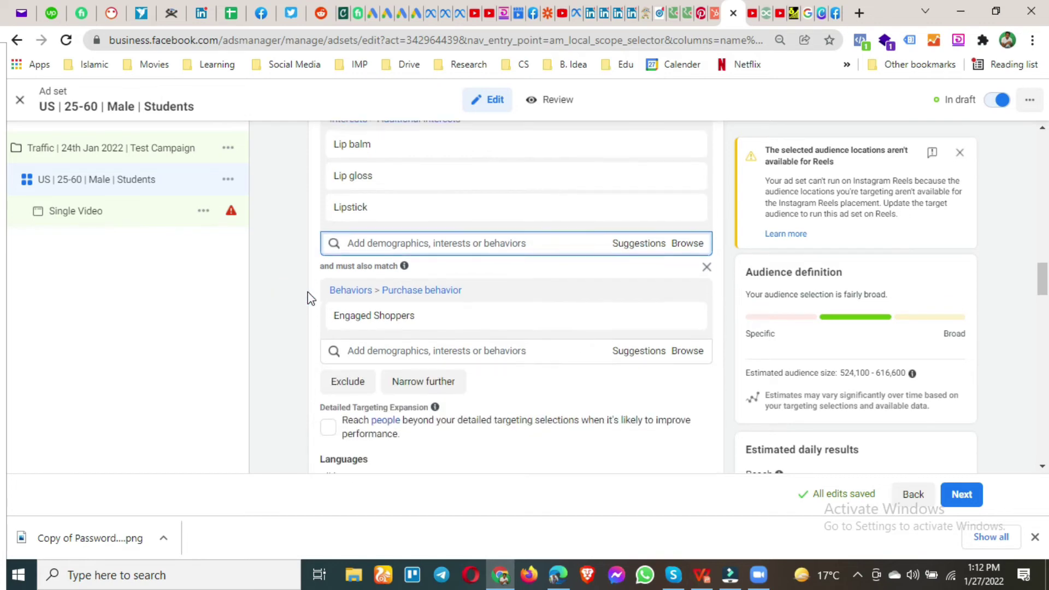
{"action": "left_click", "coordinate": [421, 381]}
{"action": "left_click", "coordinate": [476, 398]}
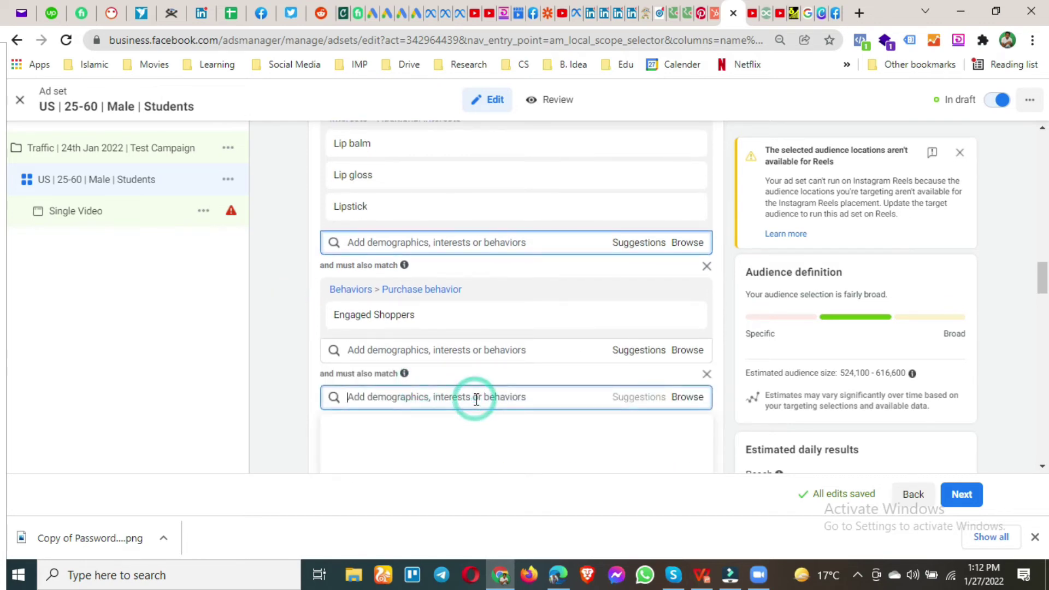
{"action": "type", "text": "online"}
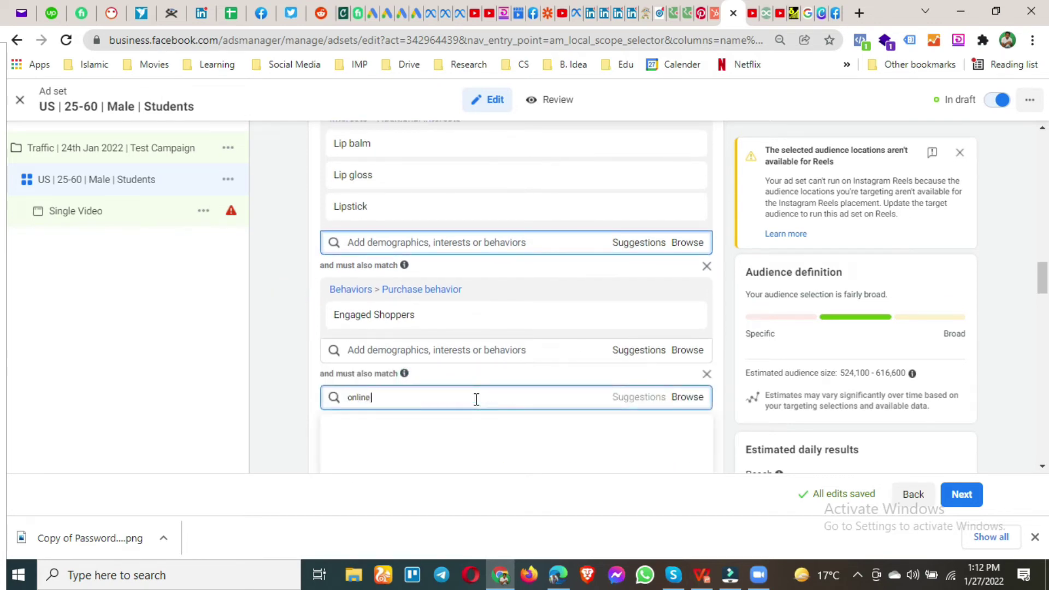
{"action": "type", "text": " shop"}
{"action": "left_click", "coordinate": [427, 423]}
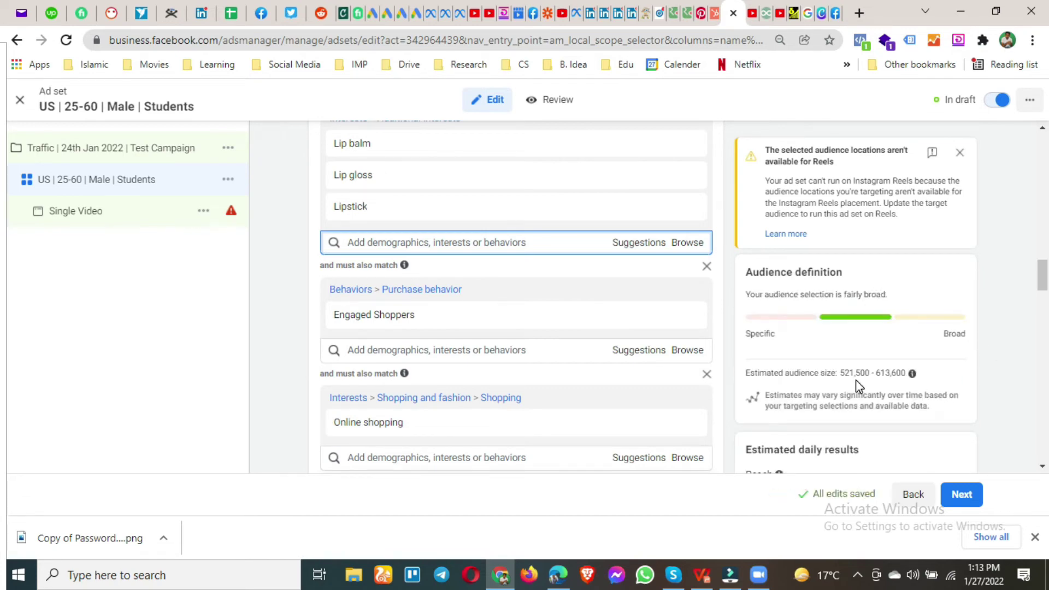
Step: Replace Online shopping with the interest Daraz Online Shopping in the second must-also-match condition
{"action": "scroll", "coordinate": [855, 380], "scroll_direction": "down", "scroll_amount": 2}
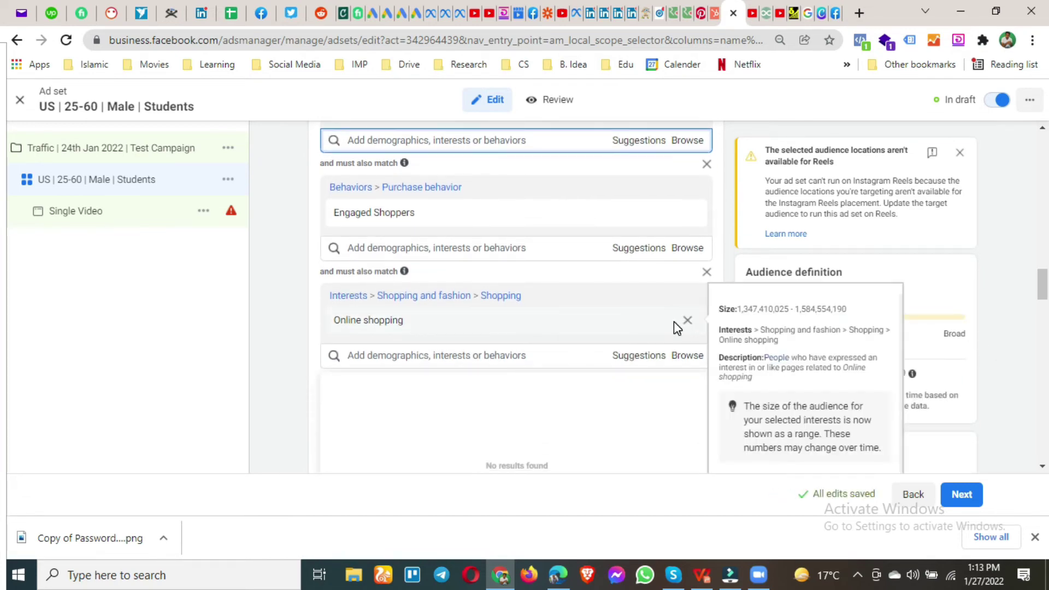
{"action": "left_click", "coordinate": [685, 322]}
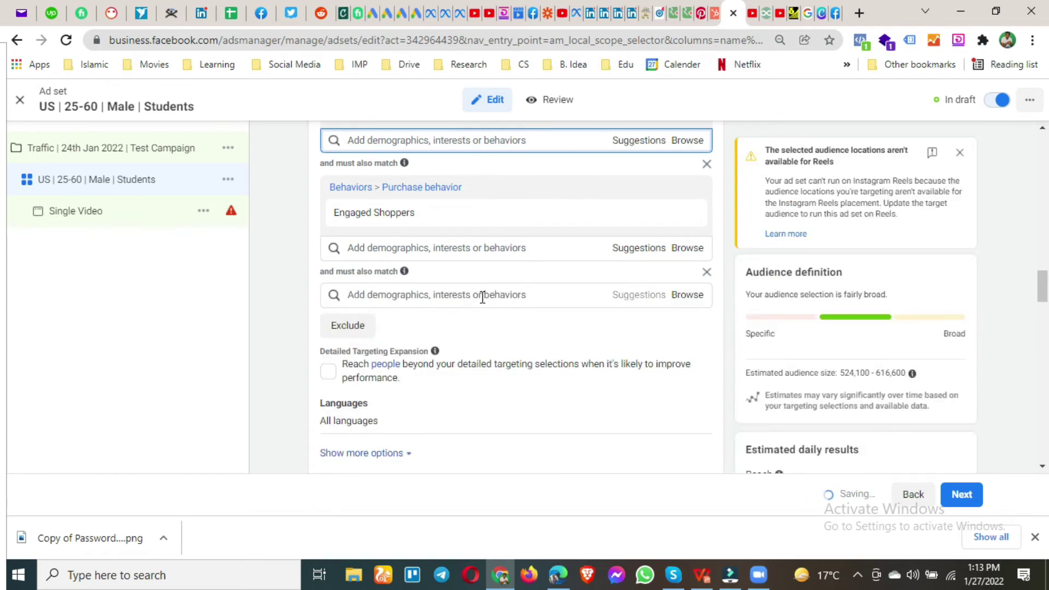
{"action": "left_click", "coordinate": [482, 297]}
{"action": "type", "text": "dara"}
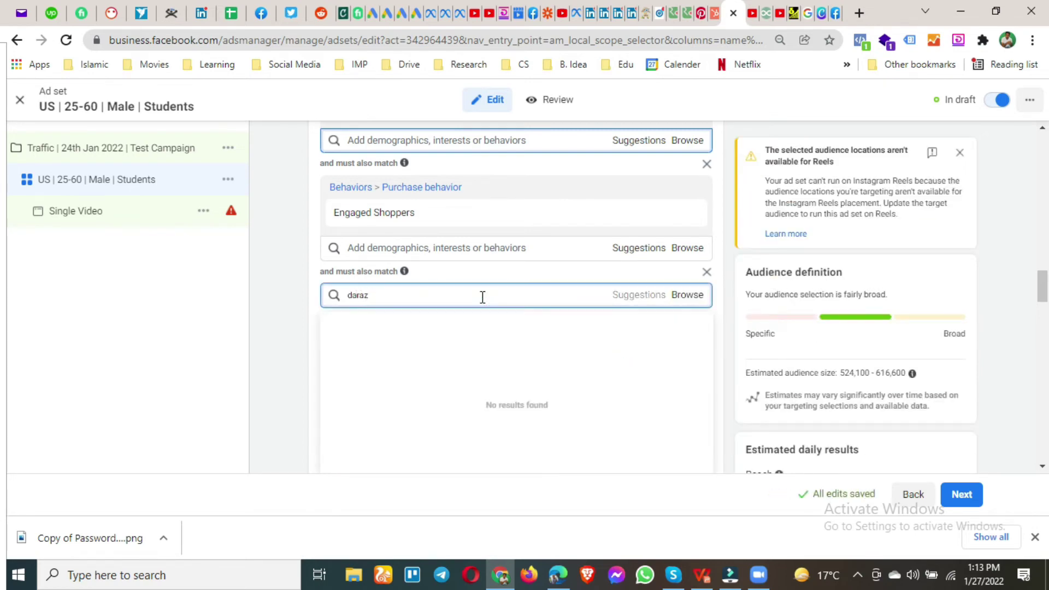
{"action": "type", "text": "z"}
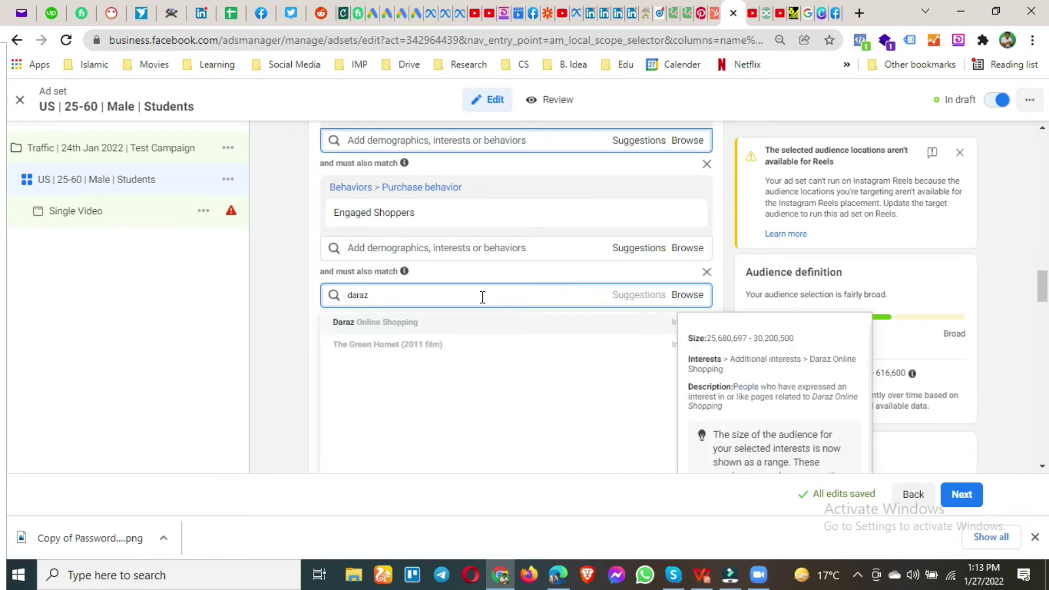
{"action": "left_click", "coordinate": [430, 321]}
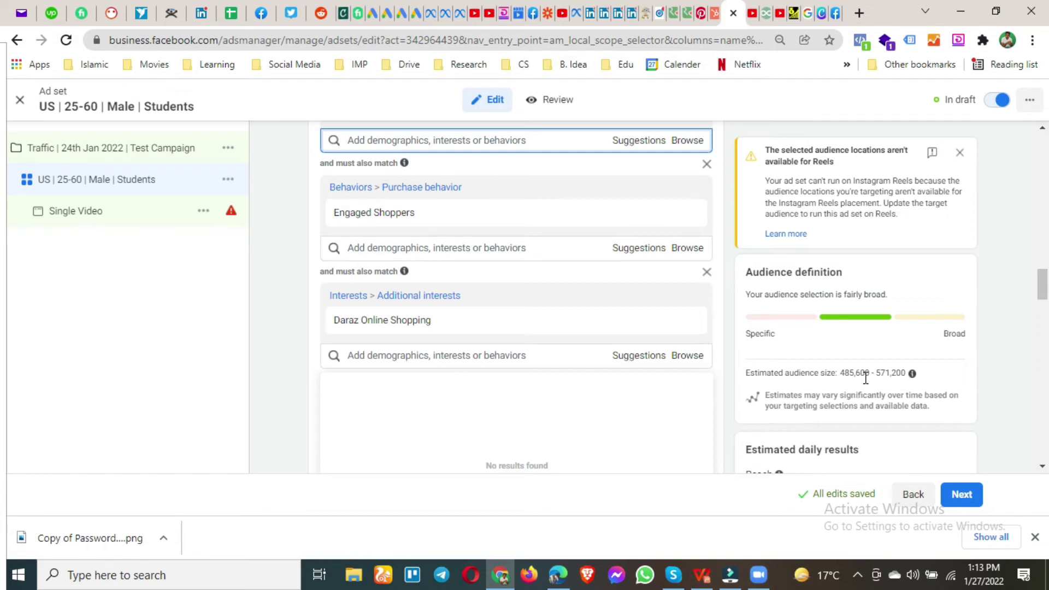
{"action": "left_click", "coordinate": [304, 290]}
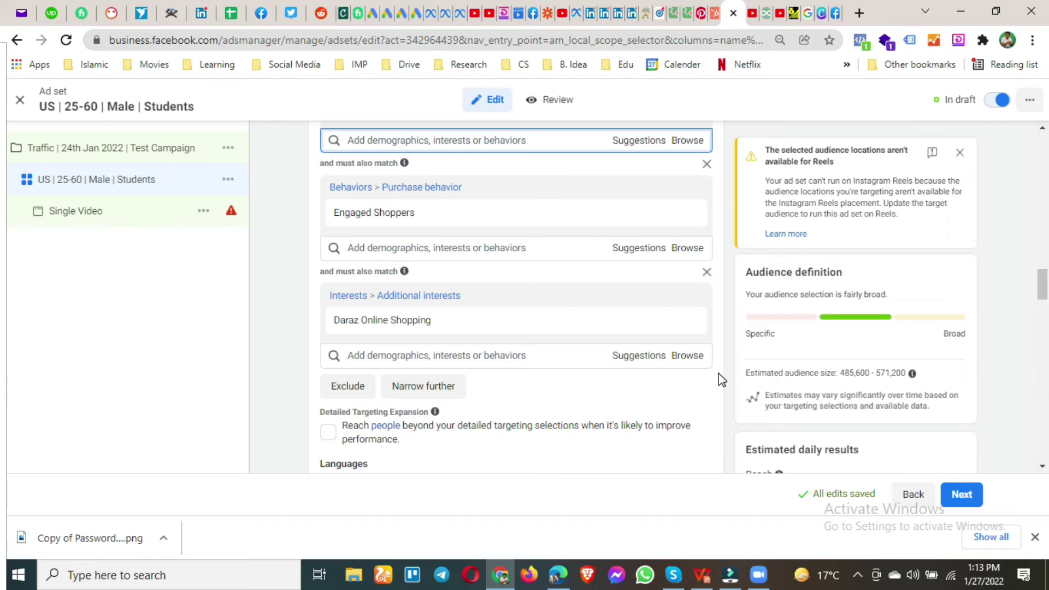
Step: Remove the Lip balm and Lip gloss interests from the detailed targeting, keeping only Lipstick in the first group
{"action": "scroll", "coordinate": [495, 300], "scroll_direction": "up", "scroll_amount": 1}
{"action": "scroll", "coordinate": [492, 300], "scroll_direction": "up", "scroll_amount": 1}
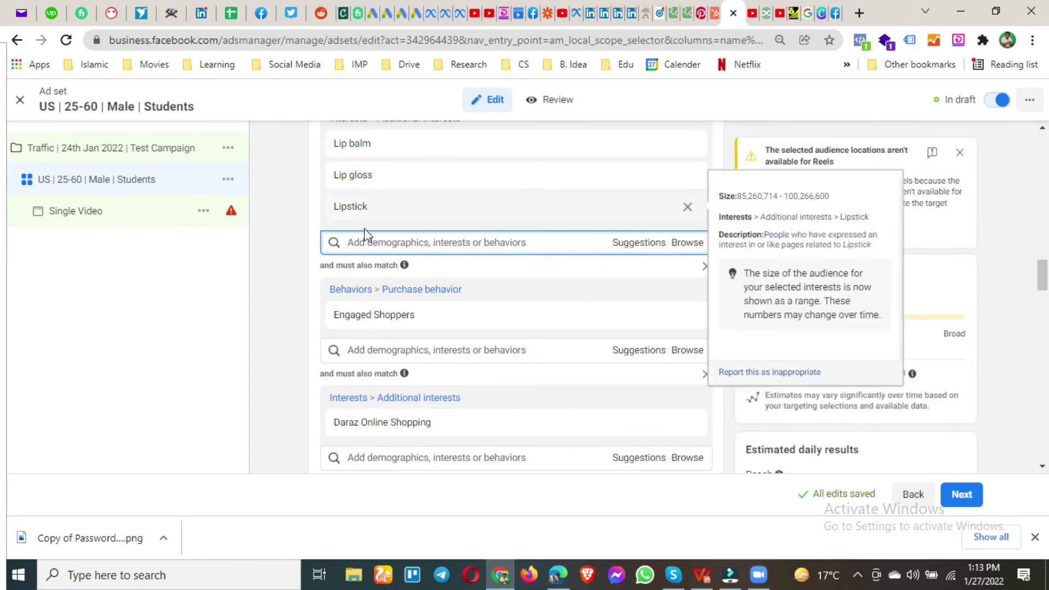
{"action": "scroll", "coordinate": [514, 257], "scroll_direction": "up", "scroll_amount": 1}
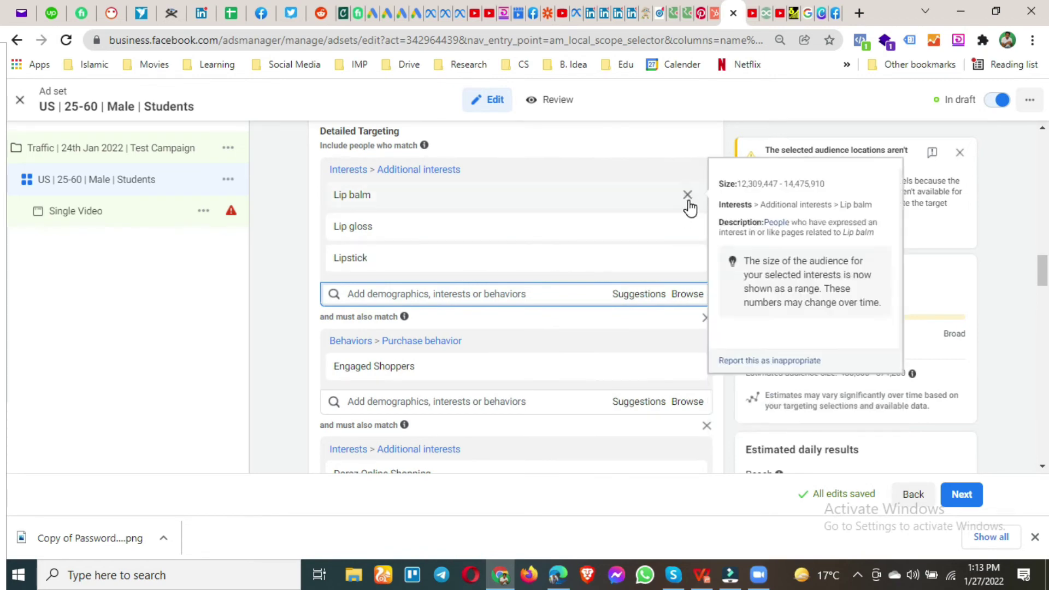
{"action": "left_click", "coordinate": [689, 195]}
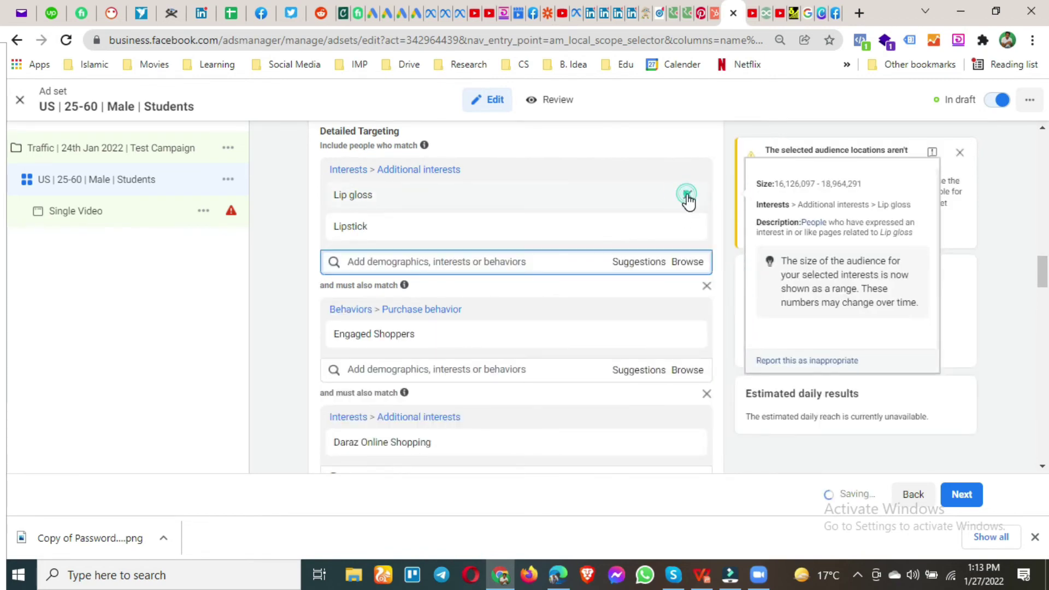
{"action": "left_click", "coordinate": [688, 195]}
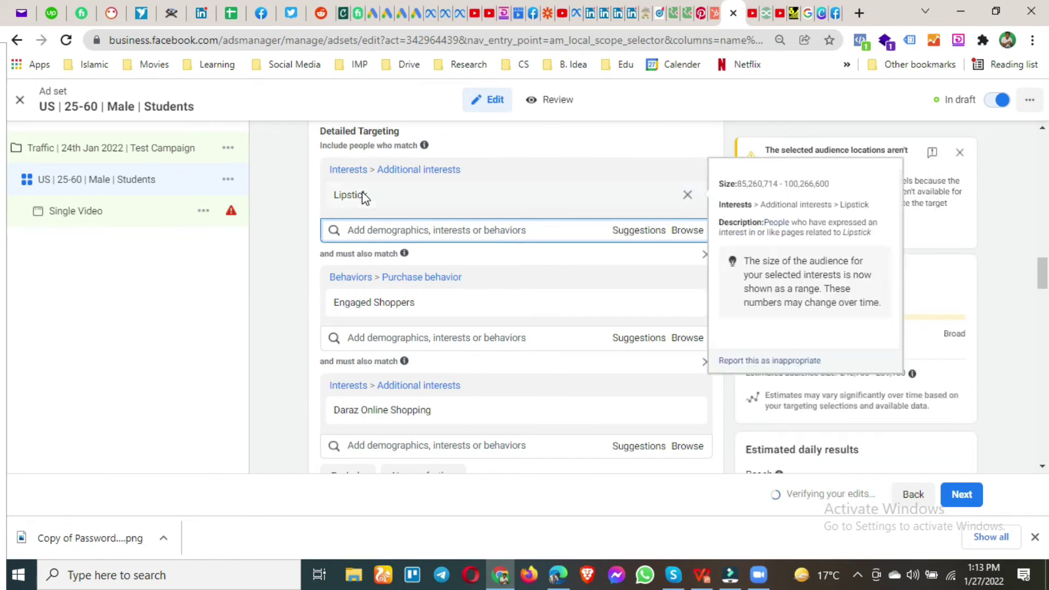
{"action": "mouse_move", "coordinate": [363, 200]}
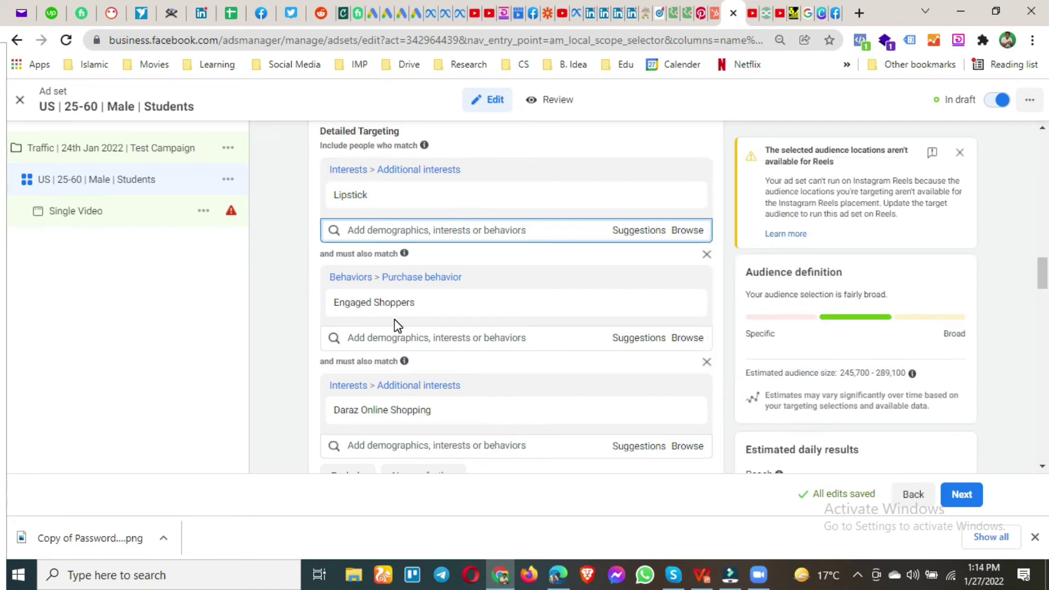
{"action": "mouse_move", "coordinate": [349, 422]}
{"action": "mouse_move", "coordinate": [411, 199]}
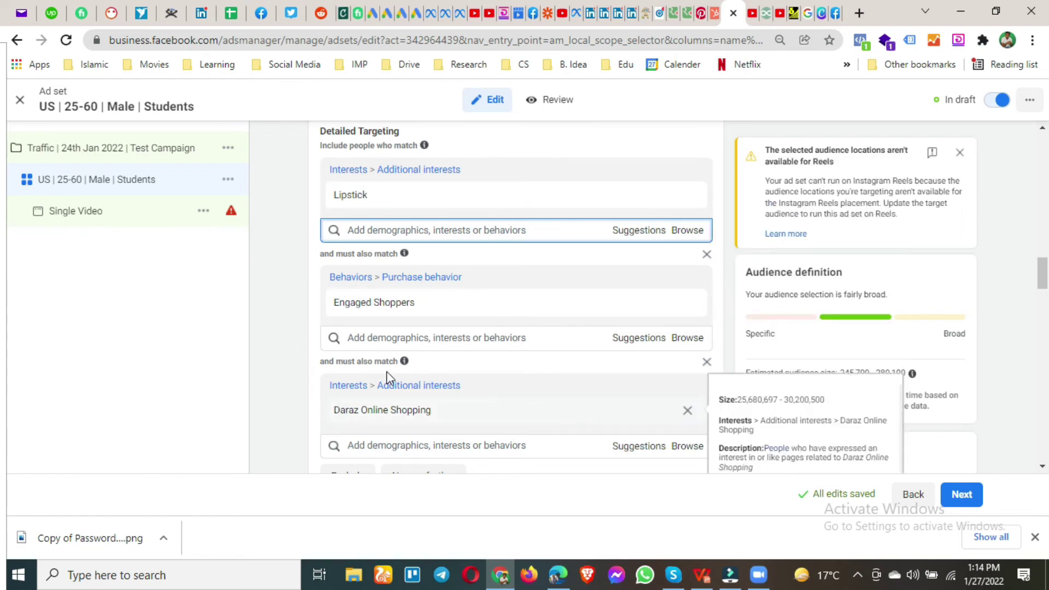
Step: Dismiss the browser's downloads bar and remove the Engaged Shoppers behavior together with its must-also-match condition
{"action": "left_click", "coordinate": [1035, 537]}
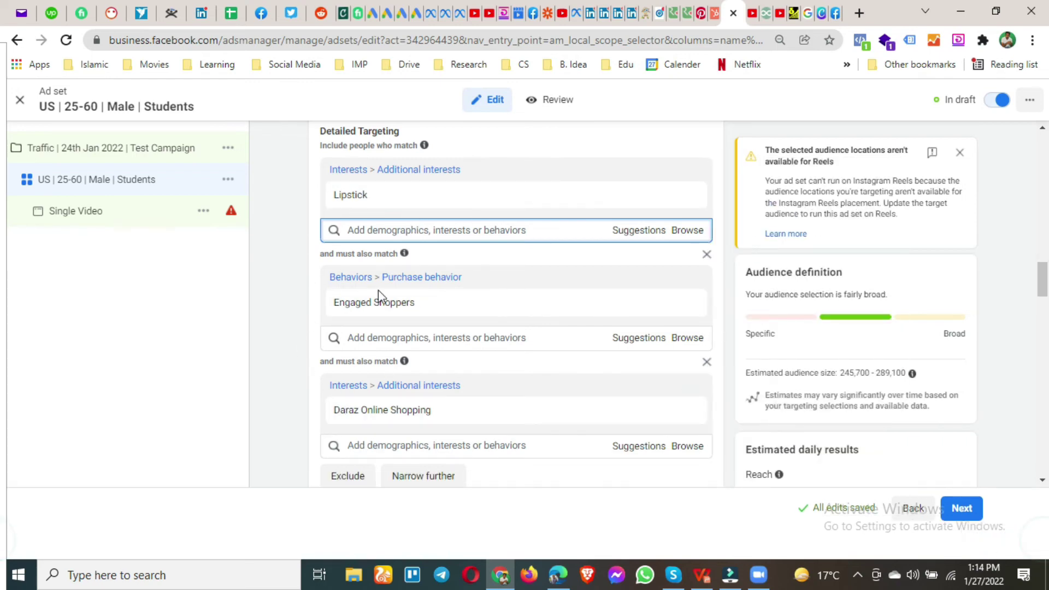
{"action": "scroll", "coordinate": [415, 241], "scroll_direction": "up", "scroll_amount": 1}
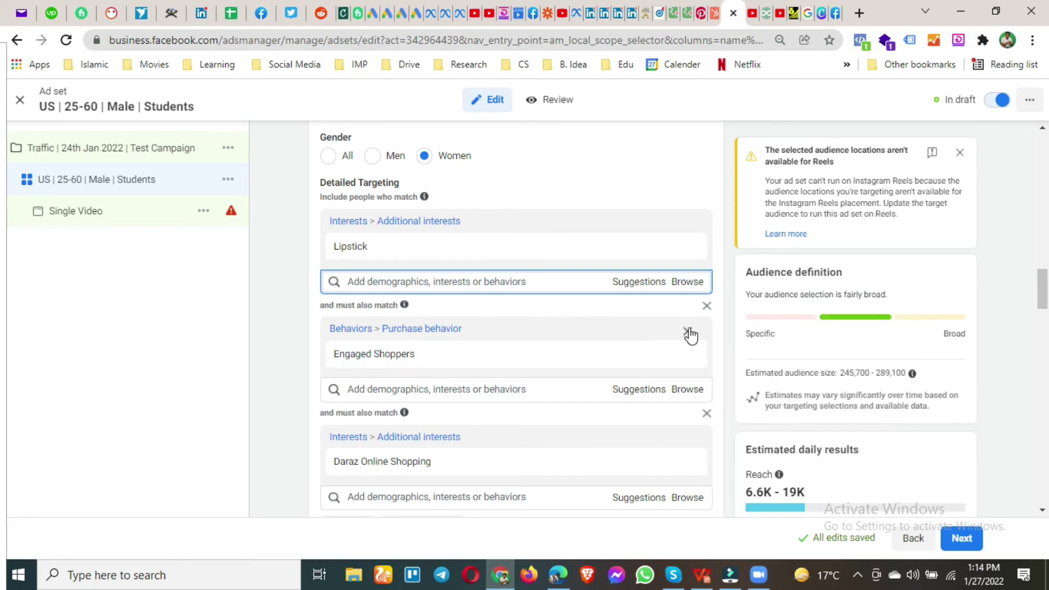
{"action": "left_click", "coordinate": [689, 333]}
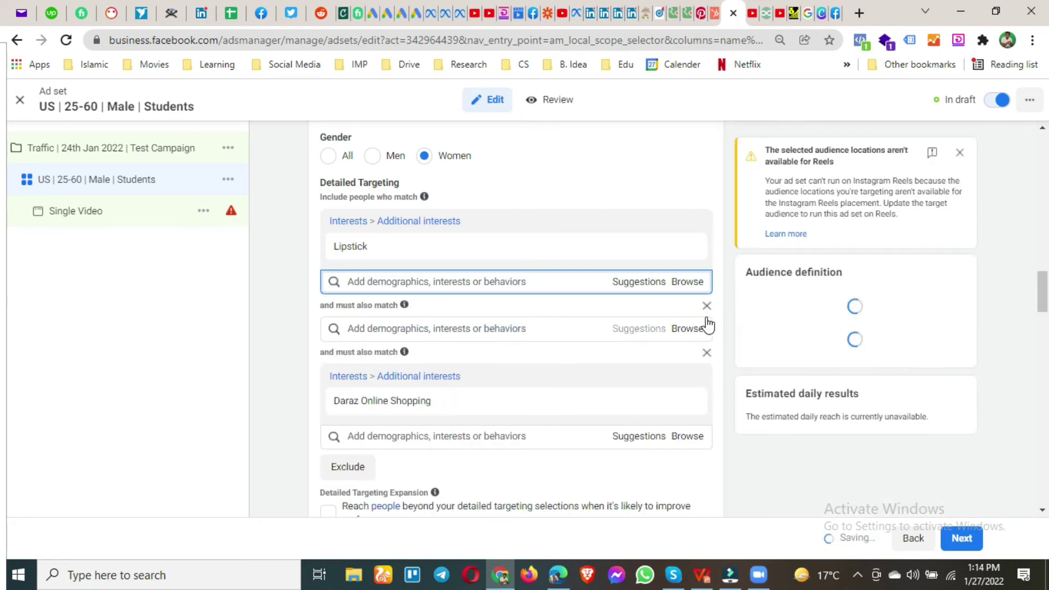
{"action": "left_click", "coordinate": [707, 306]}
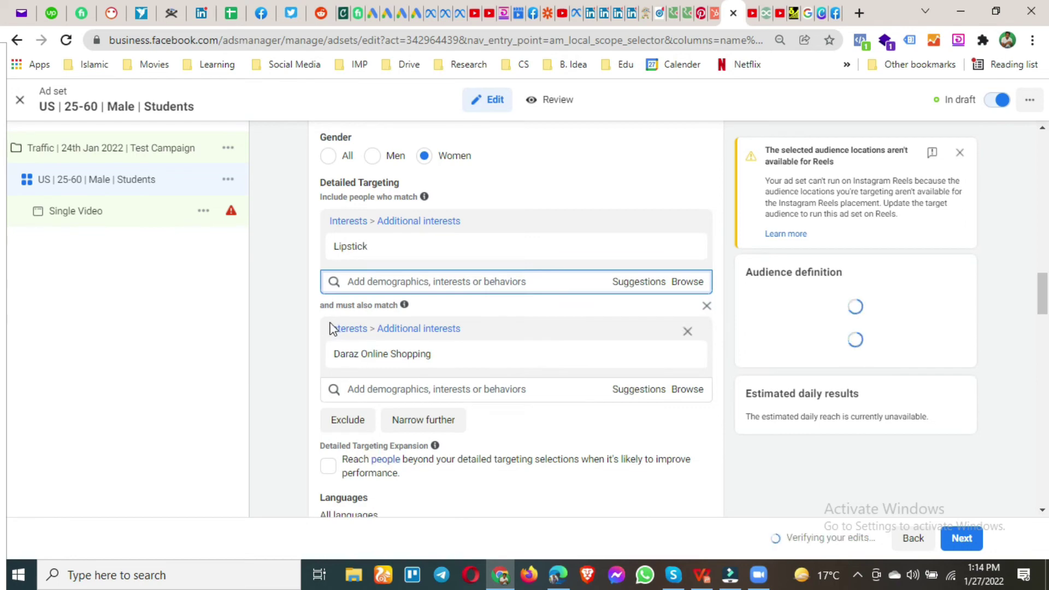
Step: Narrow the audience further with a must-also-match condition for the behavior People who prefer high-value goods in Pakistan
{"action": "mouse_move", "coordinate": [361, 248]}
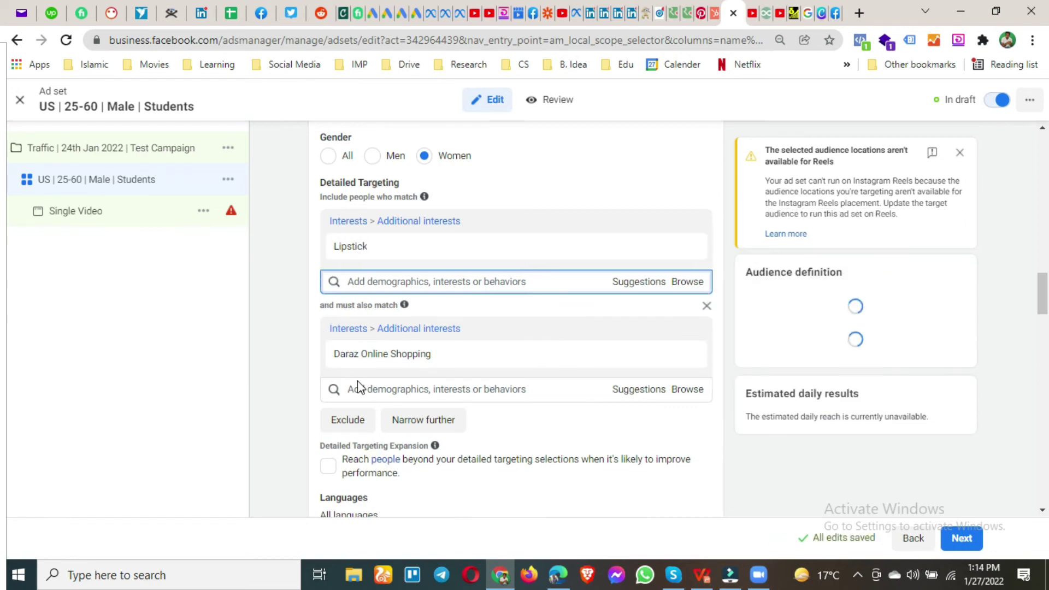
{"action": "mouse_move", "coordinate": [346, 358]}
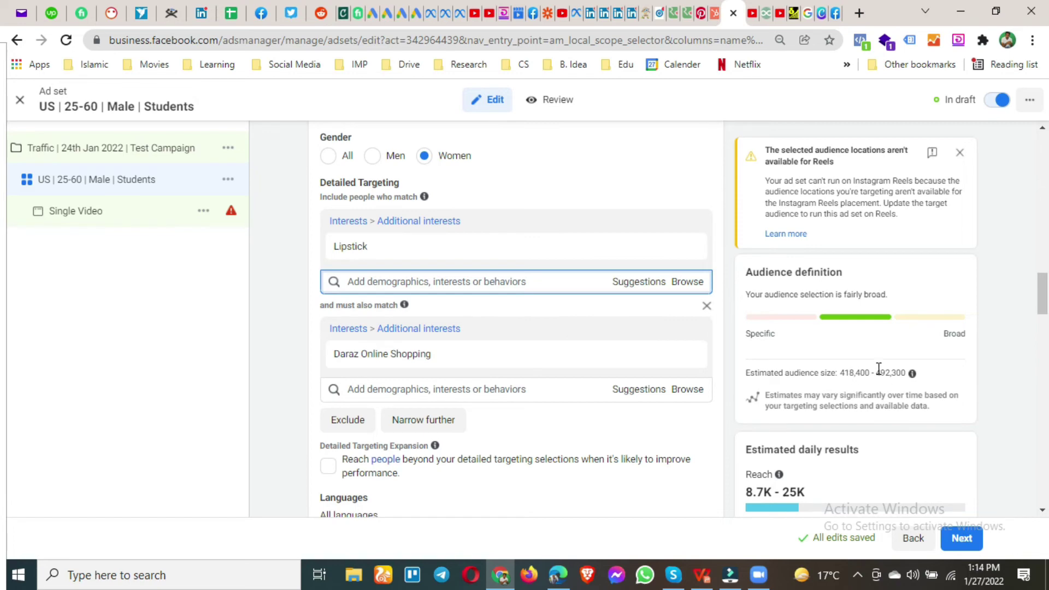
{"action": "scroll", "coordinate": [879, 369], "scroll_direction": "down", "scroll_amount": 1}
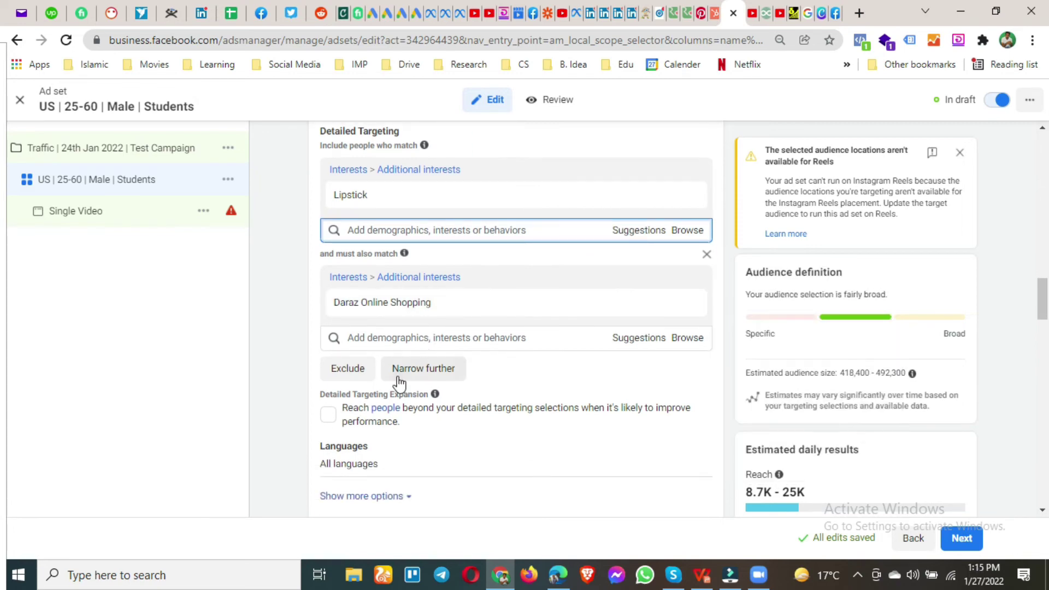
{"action": "left_click", "coordinate": [424, 368]}
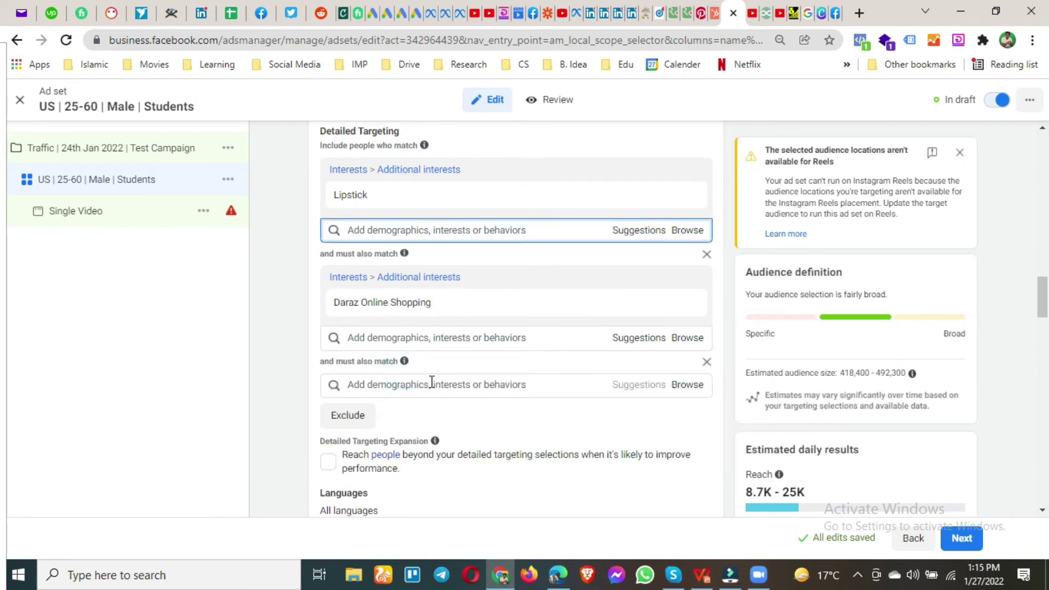
{"action": "left_click", "coordinate": [432, 382]}
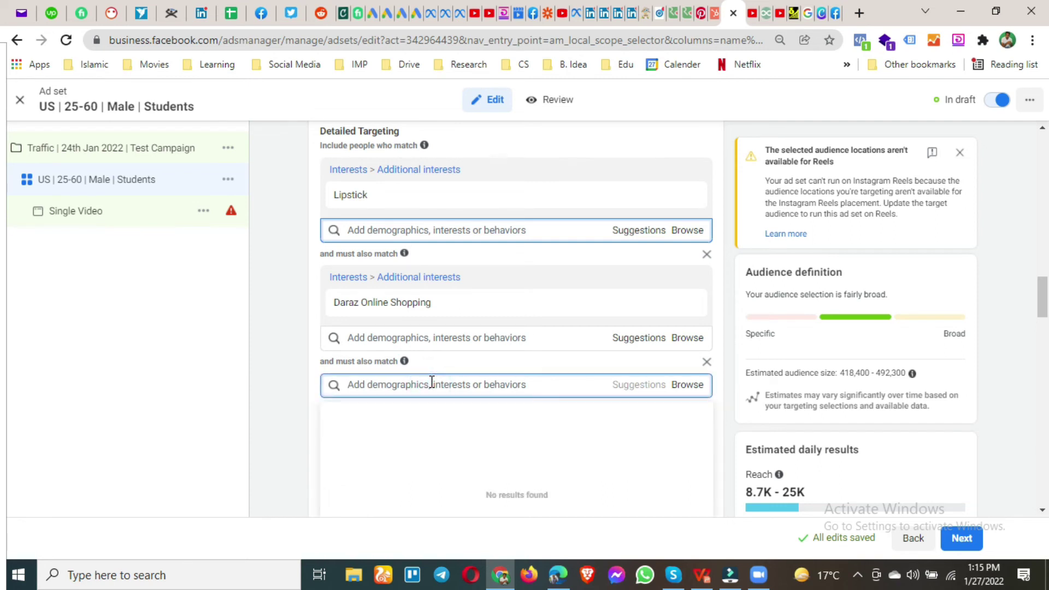
{"action": "type", "text": "pakistan"}
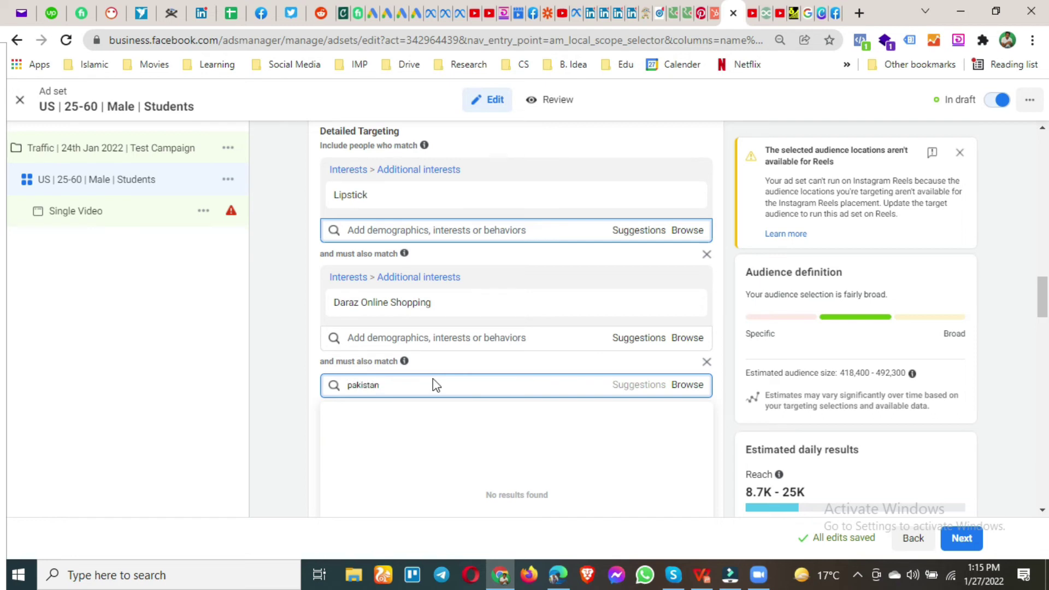
{"action": "scroll", "coordinate": [310, 373], "scroll_direction": "down", "scroll_amount": 1}
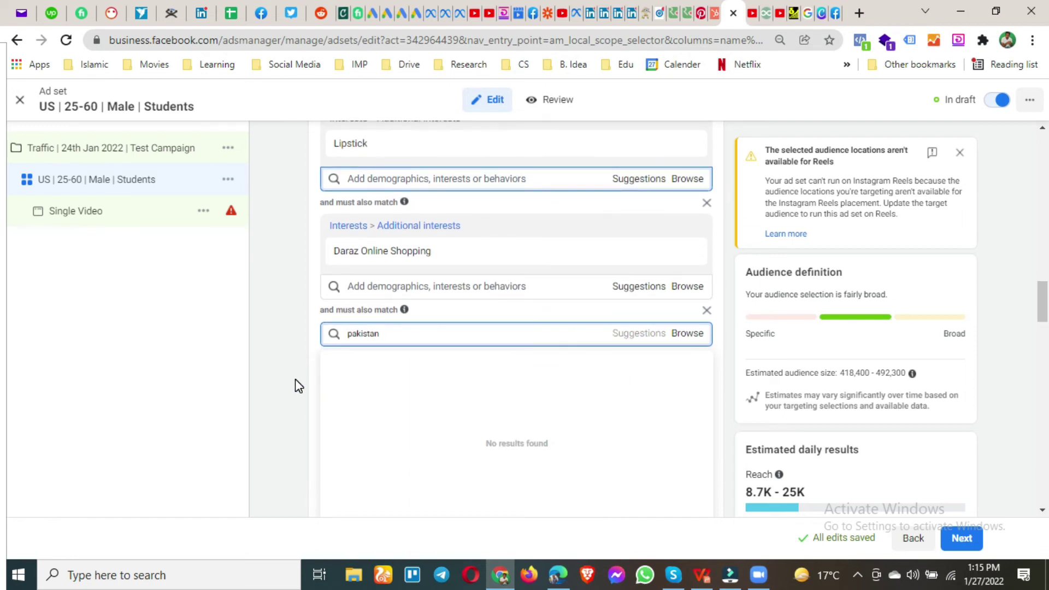
{"action": "double_click", "coordinate": [398, 332]}
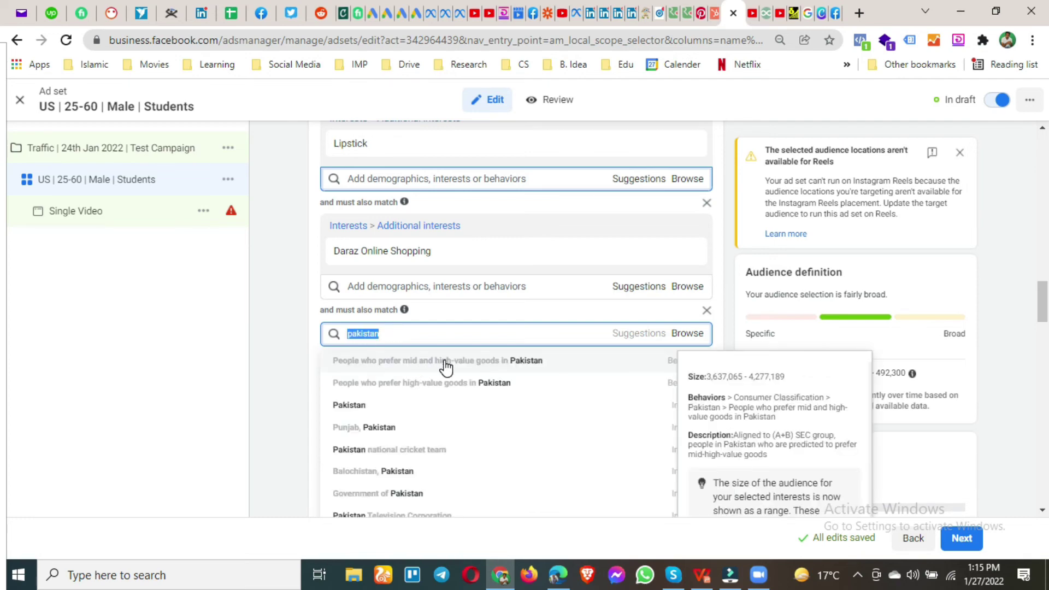
{"action": "left_click", "coordinate": [417, 389]}
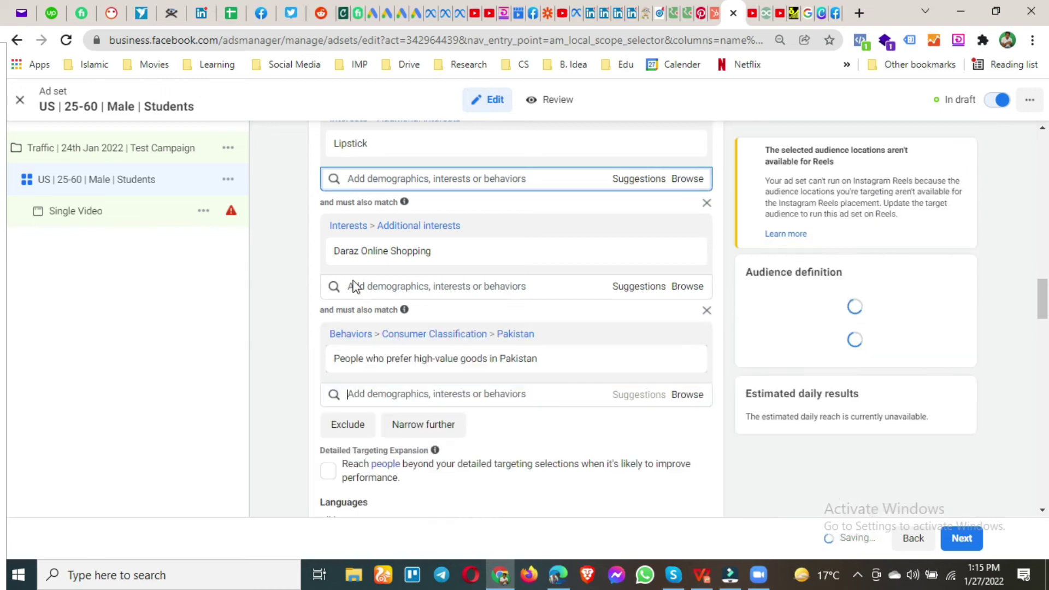
{"action": "left_click", "coordinate": [294, 333]}
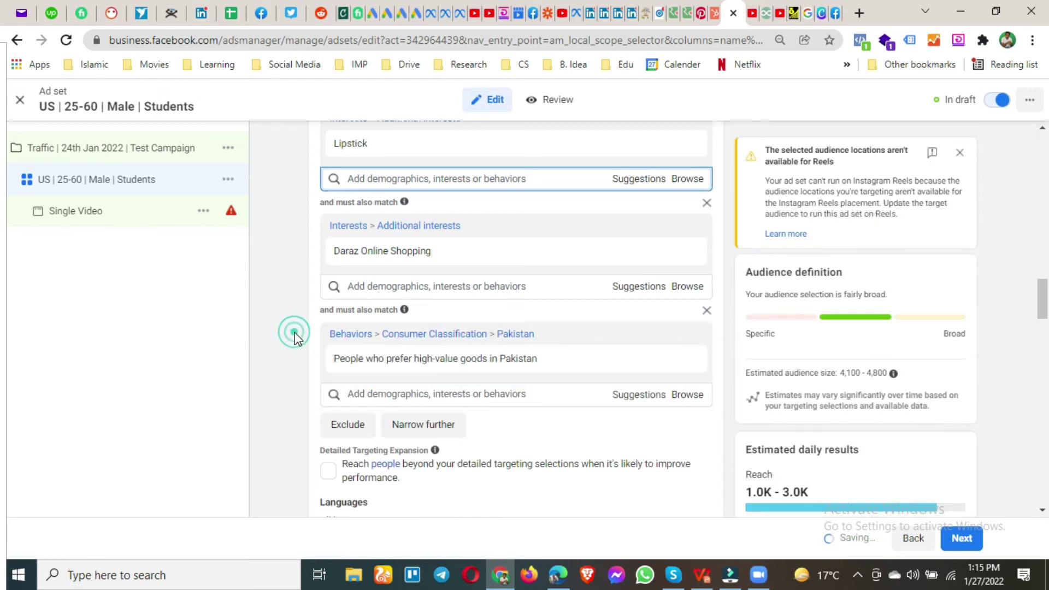
Step: Remove the must-also-match condition holding Daraz Online Shopping and check the estimated audience size
{"action": "scroll", "coordinate": [294, 334], "scroll_direction": "up", "scroll_amount": 1}
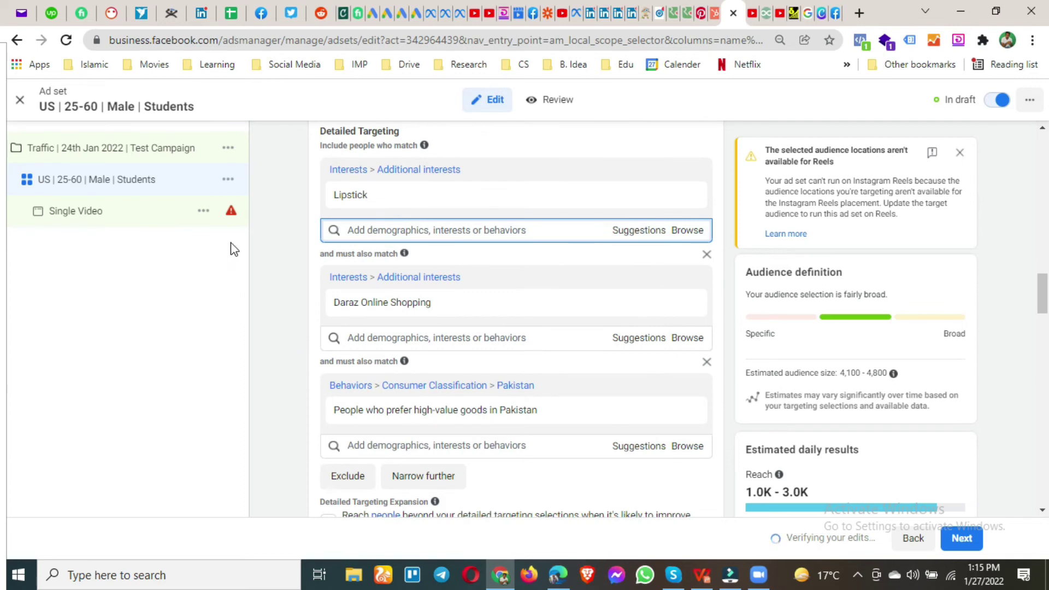
{"action": "mouse_move", "coordinate": [358, 203]}
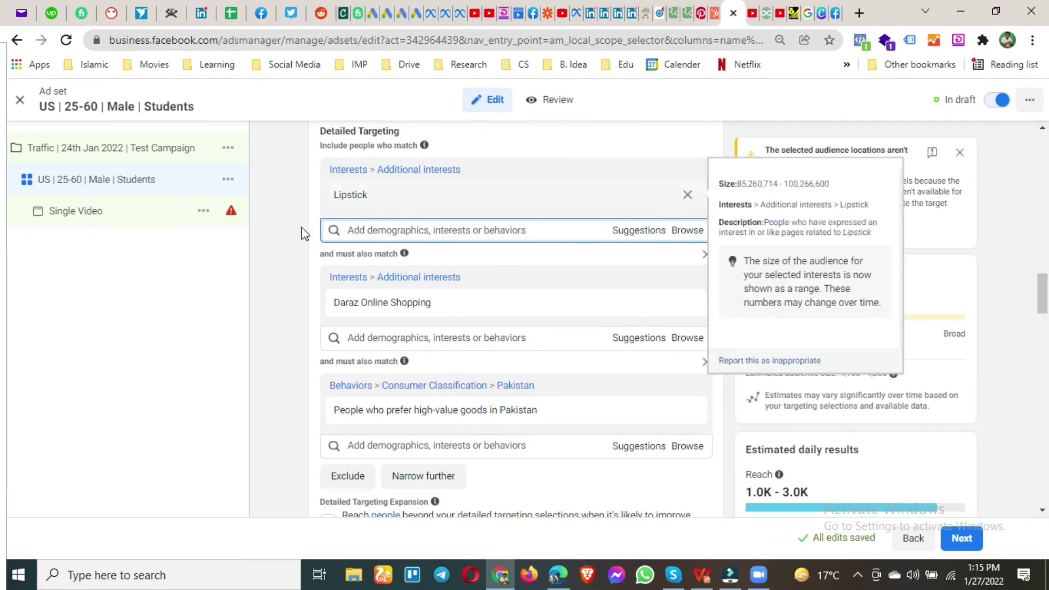
{"action": "mouse_move", "coordinate": [376, 314]}
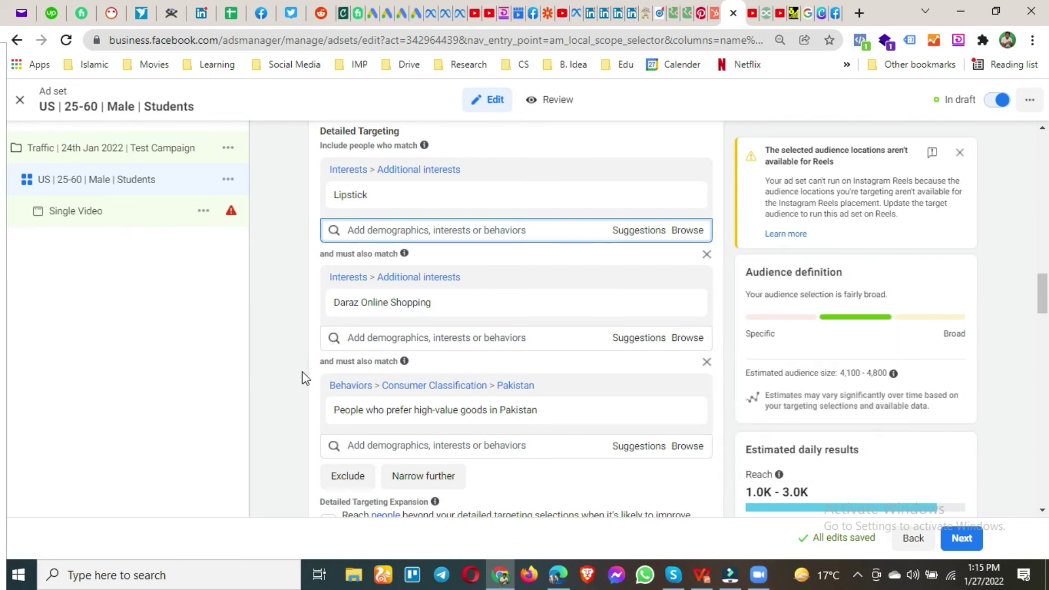
{"action": "mouse_move", "coordinate": [363, 417]}
{"action": "left_click_drag", "start_coordinate": [843, 375], "coordinate": [289, 345]}
{"action": "left_click", "coordinate": [288, 343]}
{"action": "left_click", "coordinate": [707, 254]}
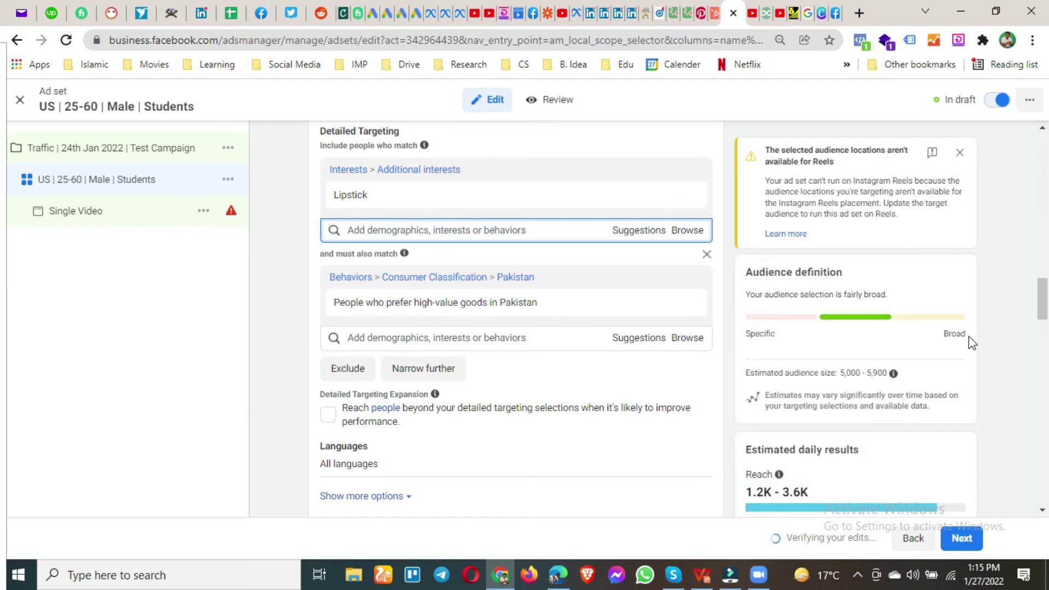
{"action": "left_click_drag", "start_coordinate": [840, 373], "coordinate": [893, 376]}
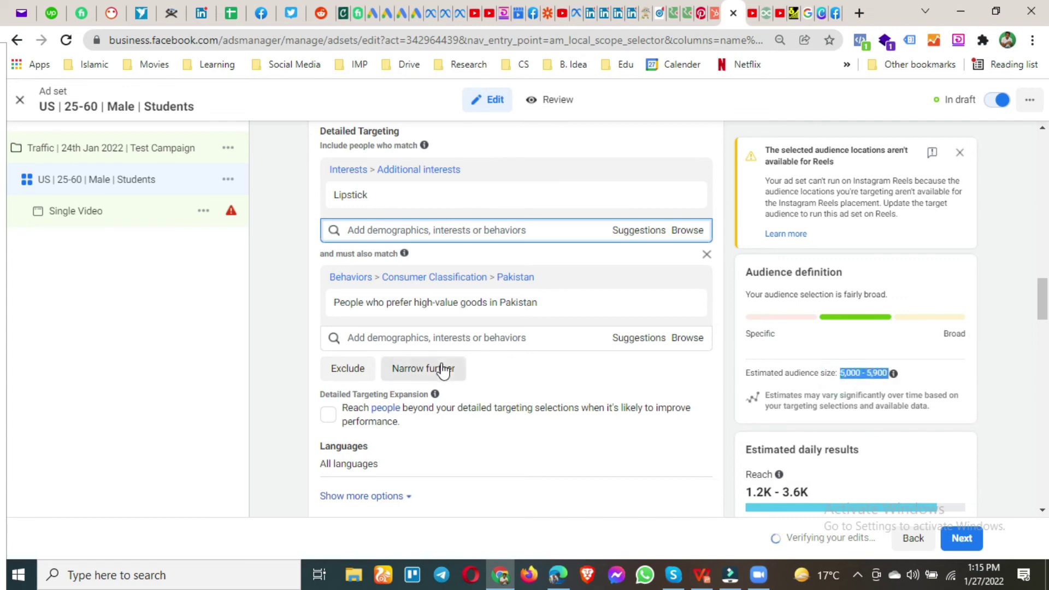
Step: Replace the Lipstick interest with the interest Leather in the first detailed targeting group
{"action": "scroll", "coordinate": [440, 366], "scroll_direction": "up", "scroll_amount": 2}
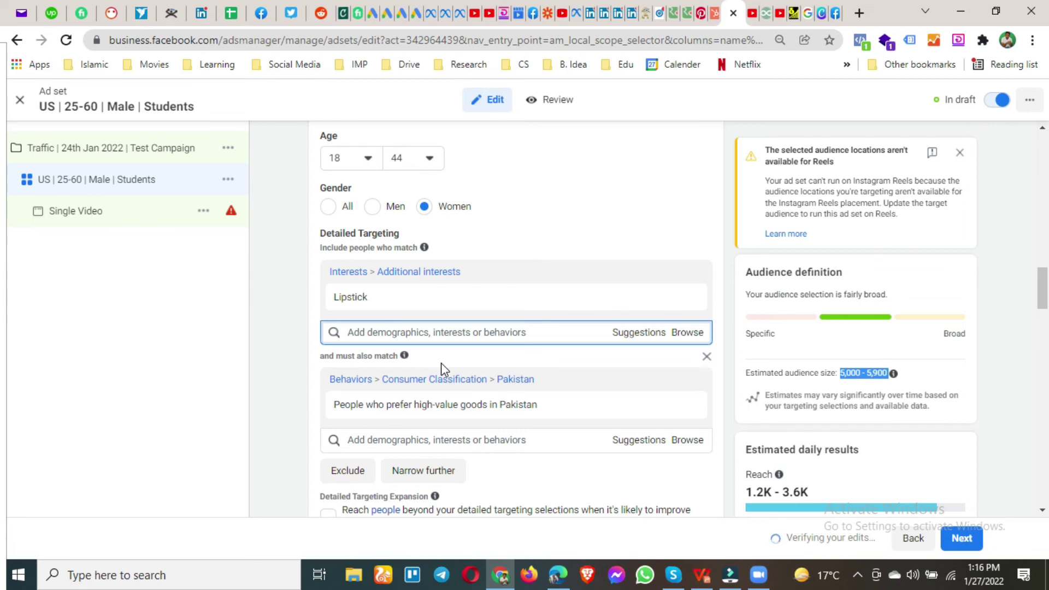
{"action": "scroll", "coordinate": [441, 363], "scroll_direction": "down", "scroll_amount": 1}
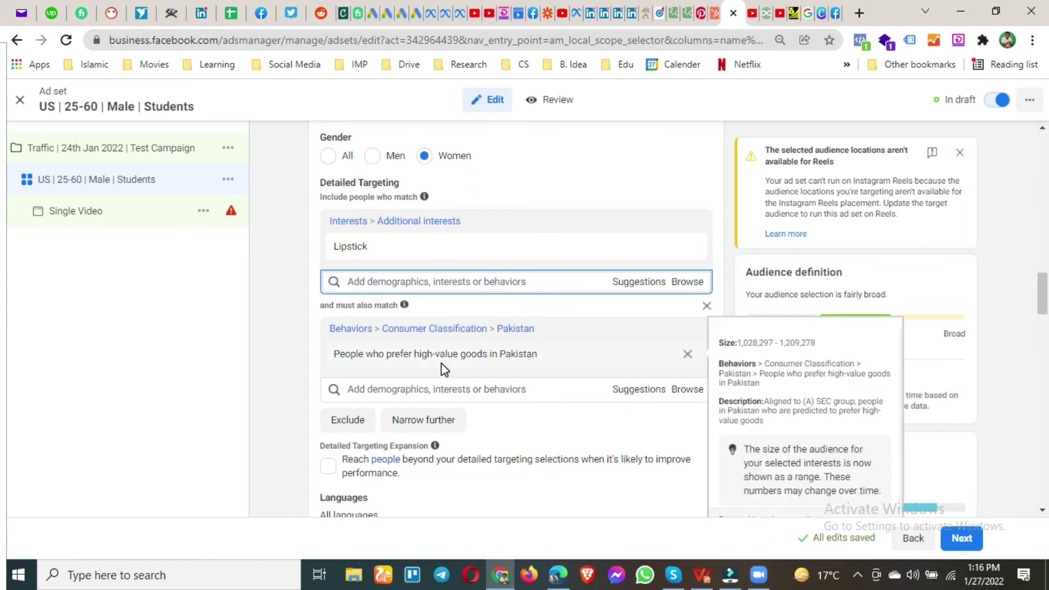
{"action": "left_click", "coordinate": [688, 247]}
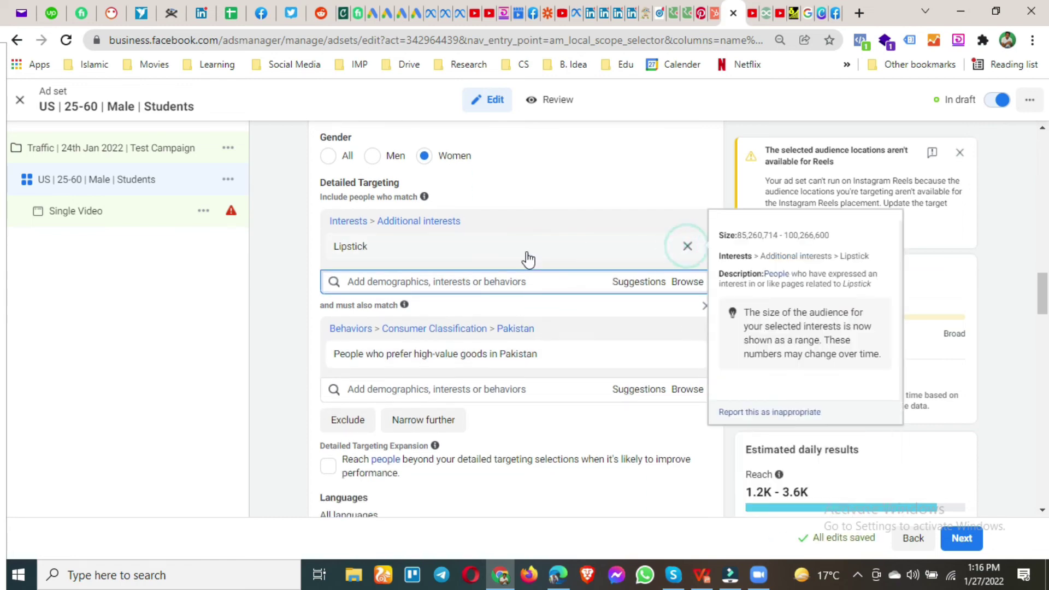
{"action": "left_click", "coordinate": [493, 221]}
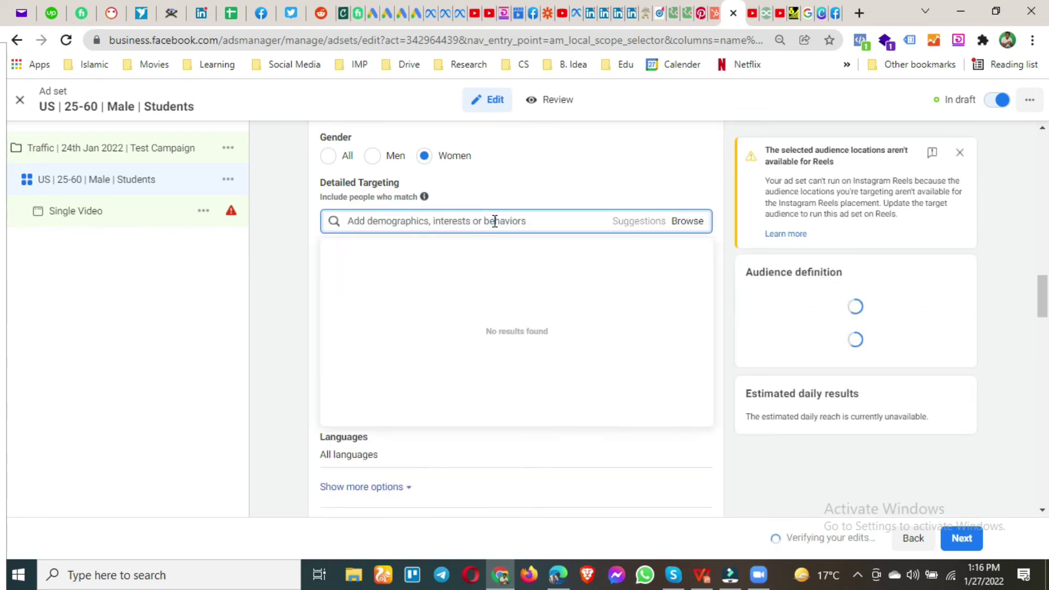
{"action": "type", "text": "leather"}
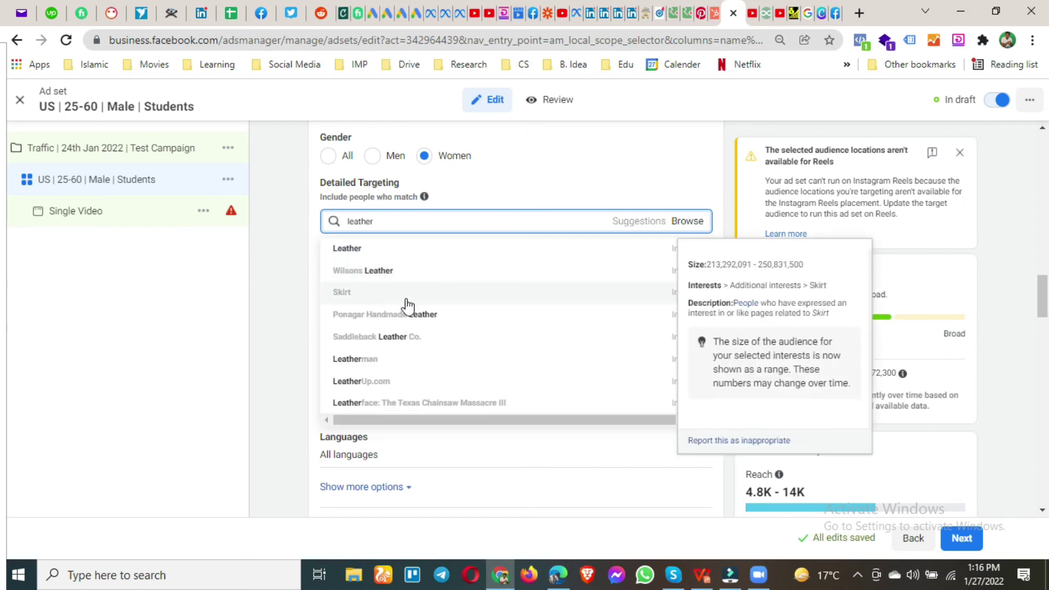
{"action": "scroll", "coordinate": [458, 325], "scroll_direction": "down", "scroll_amount": 1}
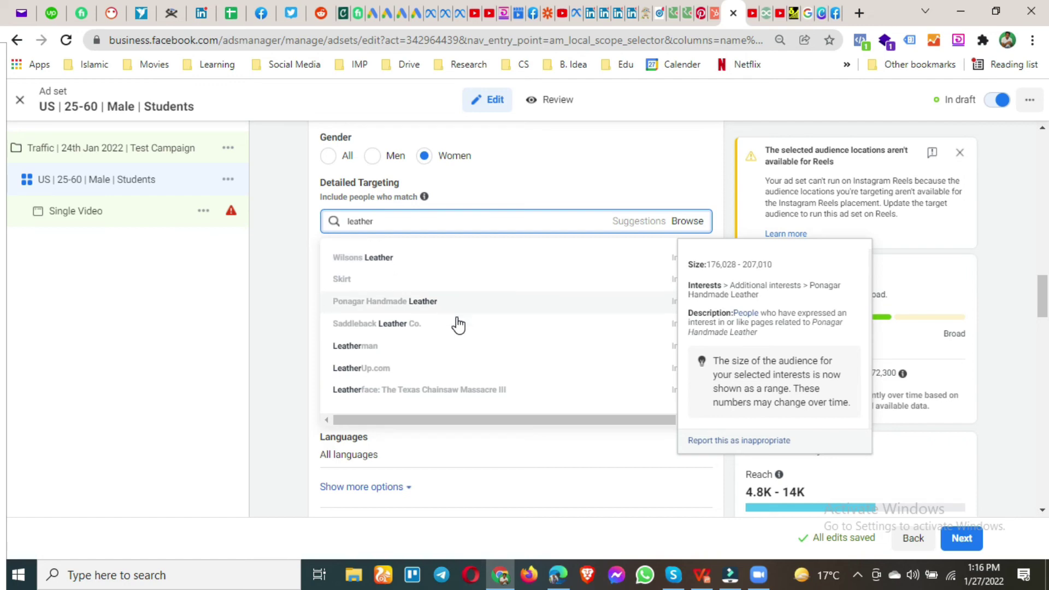
{"action": "scroll", "coordinate": [458, 325], "scroll_direction": "down", "scroll_amount": 1}
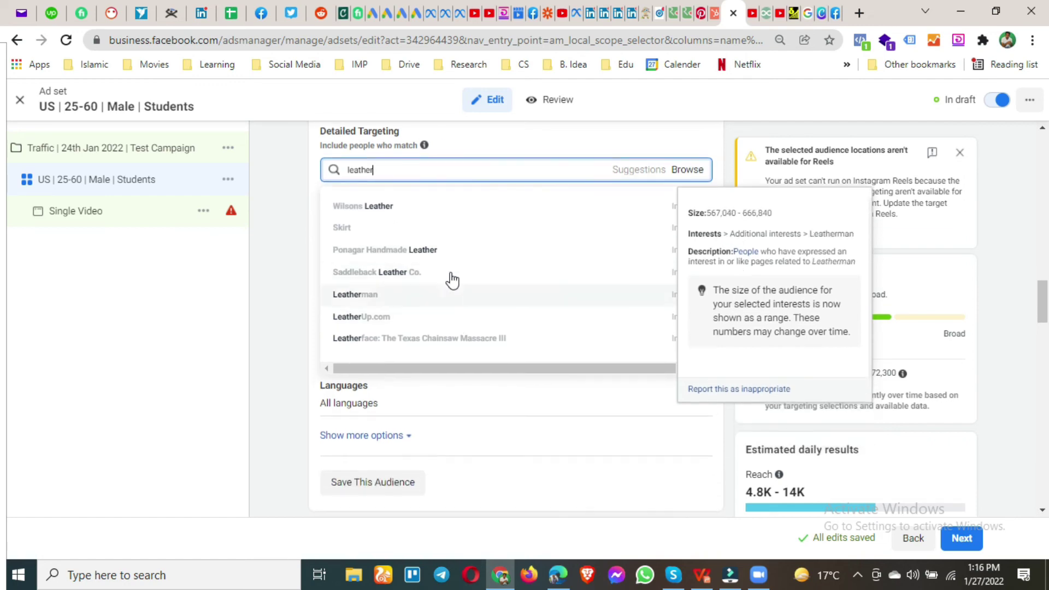
{"action": "scroll", "coordinate": [410, 222], "scroll_direction": "up", "scroll_amount": 1}
{"action": "left_click", "coordinate": [401, 210]}
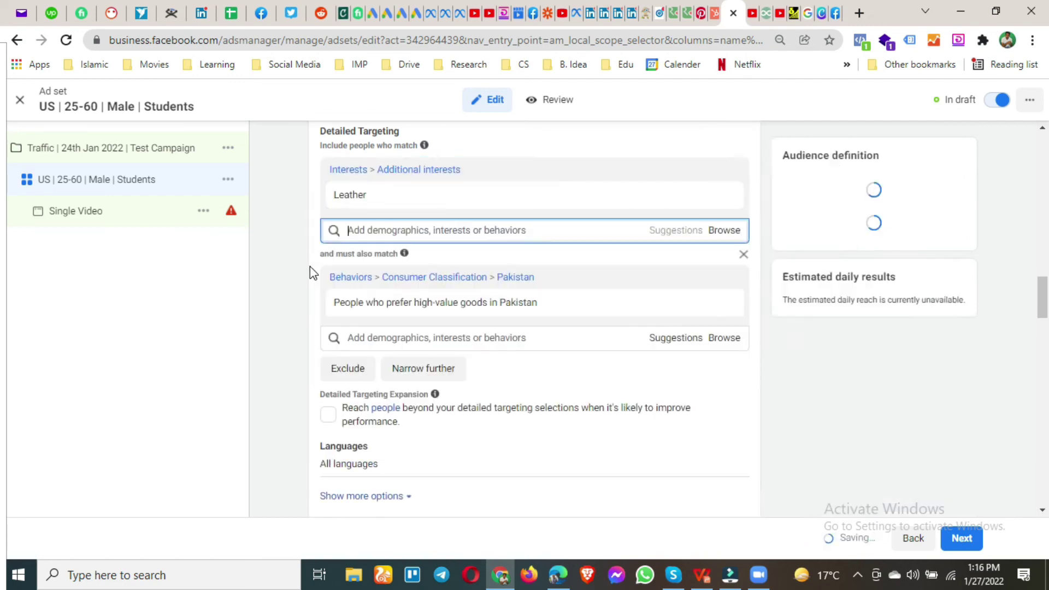
{"action": "left_click", "coordinate": [293, 253]}
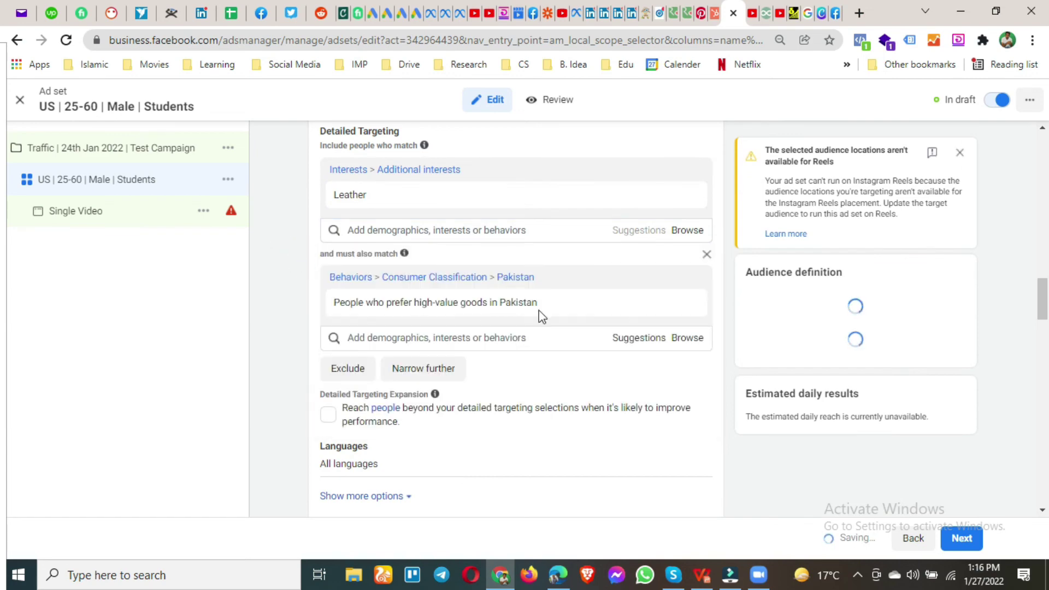
Step: Replace the high-value goods condition with a must-also-match condition for the Jacket interest, and check the estimated audience size
{"action": "left_click", "coordinate": [707, 254]}
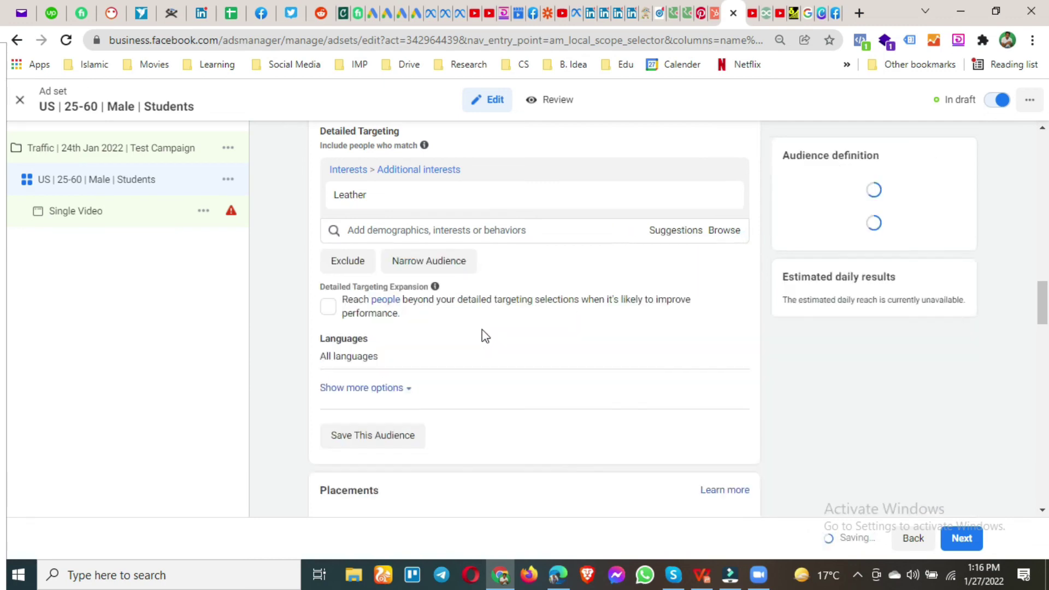
{"action": "left_click", "coordinate": [445, 269]}
{"action": "left_click", "coordinate": [447, 275]}
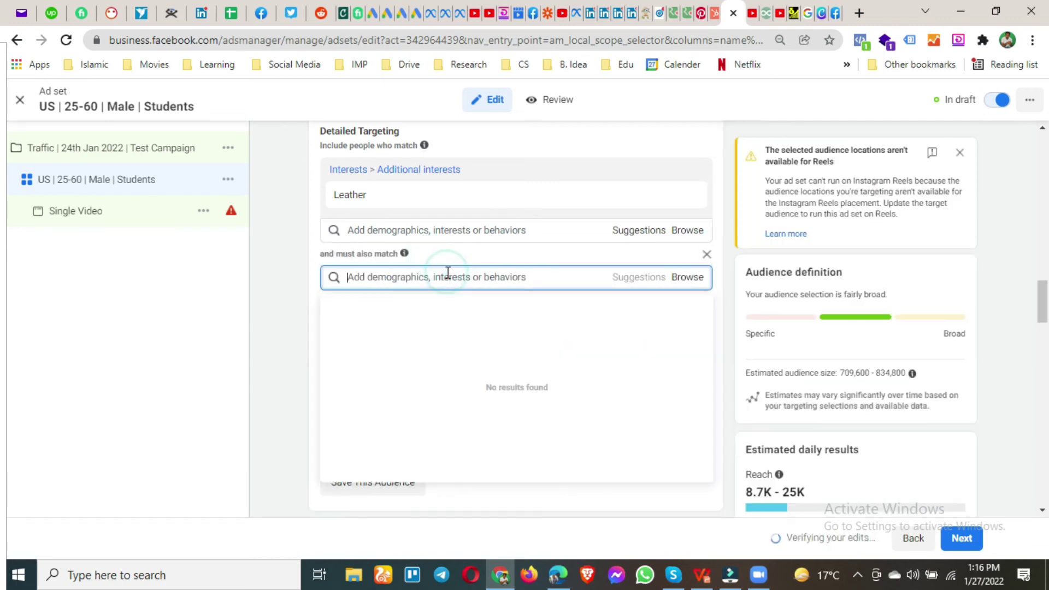
{"action": "type", "text": "jacket"}
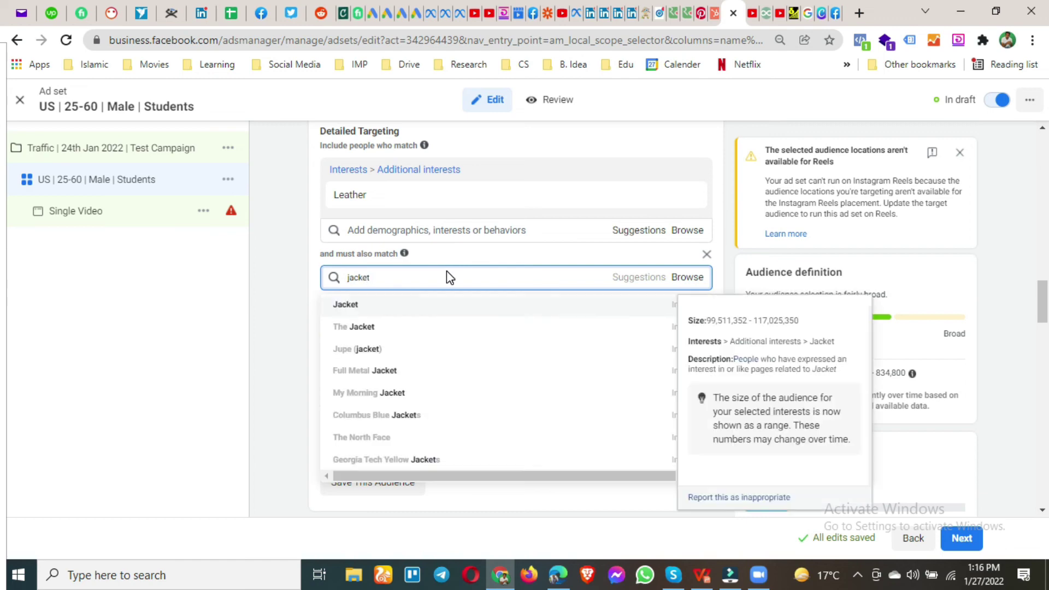
{"action": "left_click", "coordinate": [411, 301]}
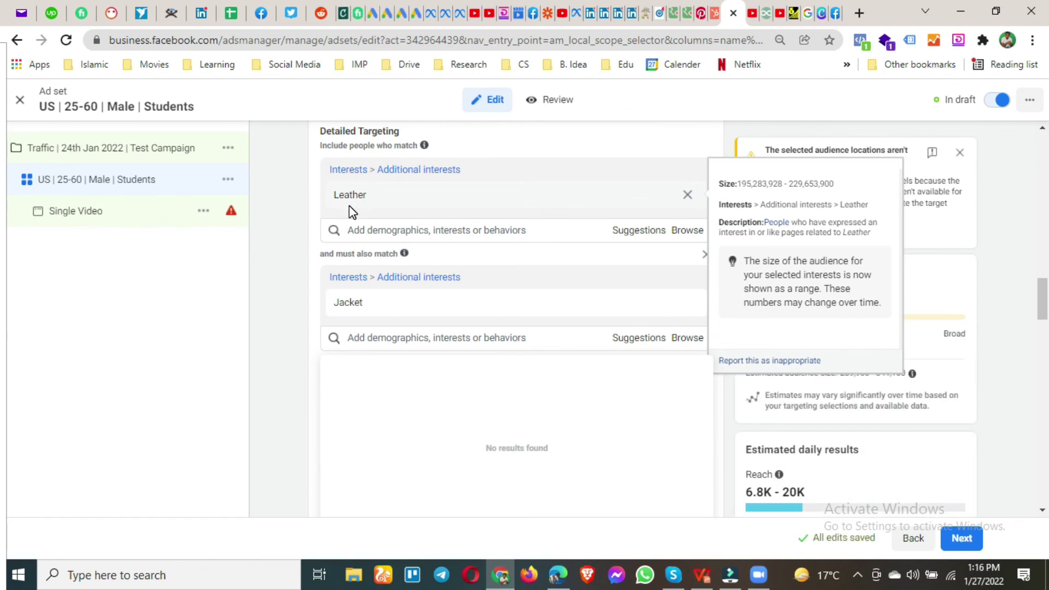
{"action": "left_click", "coordinate": [299, 289]}
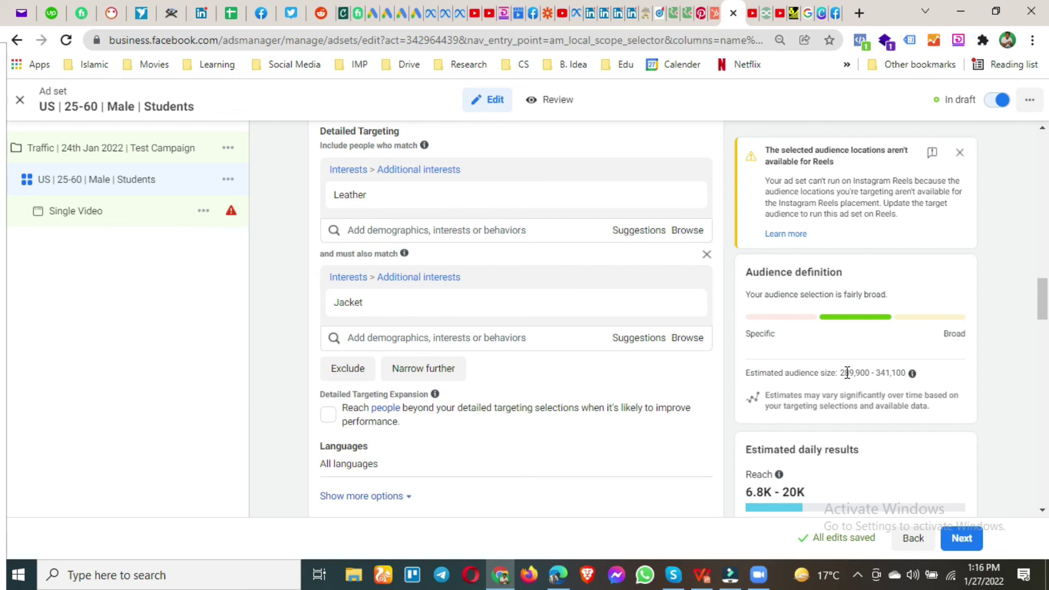
{"action": "left_click_drag", "start_coordinate": [841, 374], "coordinate": [869, 373]}
Step: Add a second must-also-match condition for People who prefer high-value goods in Pakistan and check the estimated audience size
{"action": "left_click", "coordinate": [448, 373]}
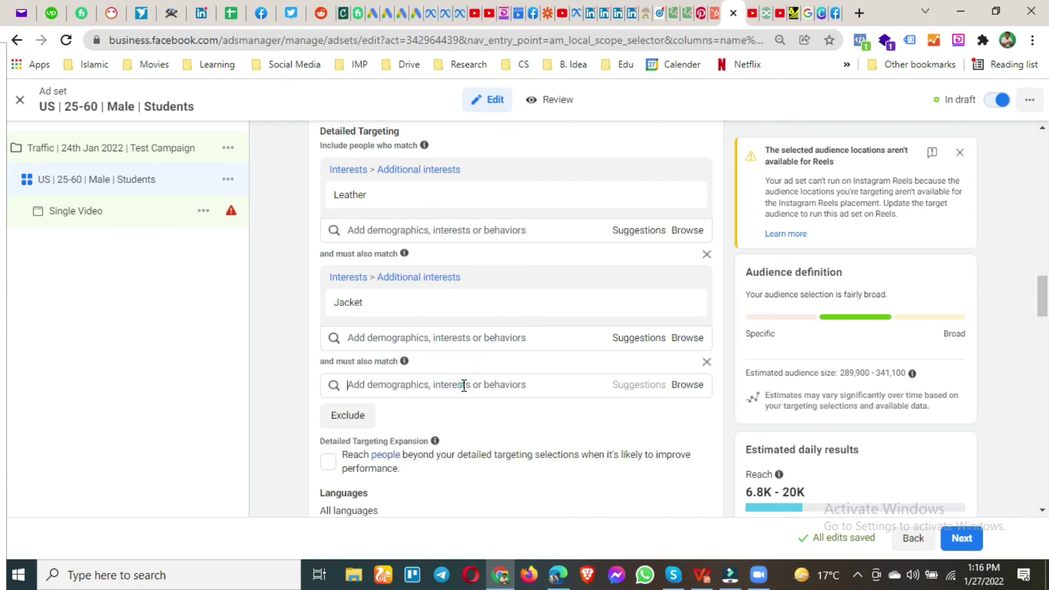
{"action": "left_click", "coordinate": [464, 386]}
{"action": "type", "text": "people"}
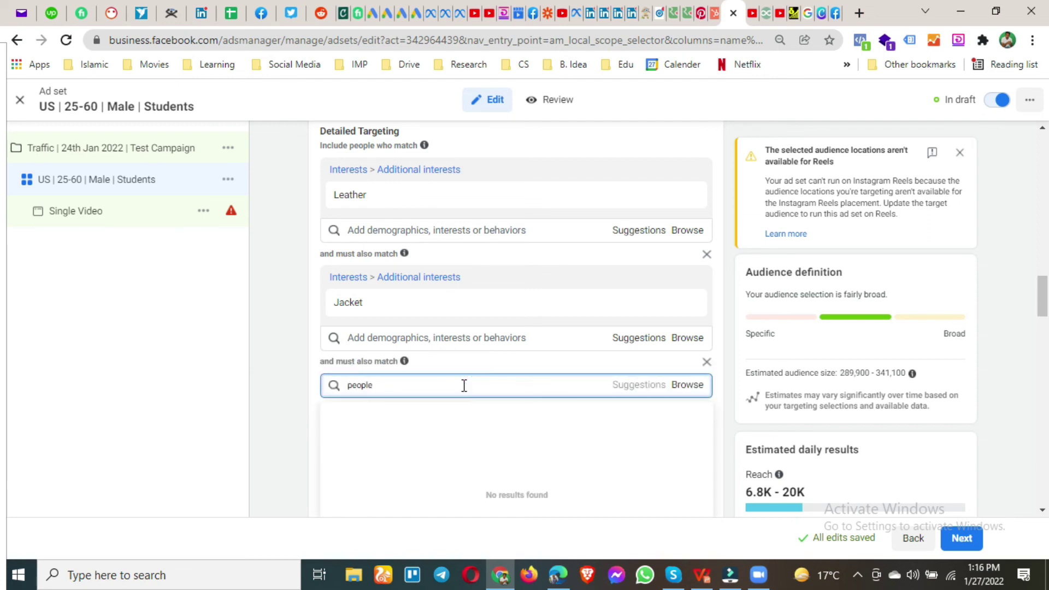
{"action": "key", "text": "BackSpace"}
{"action": "key", "text": "BackSpace"}
{"action": "key", "text": "BackSpace"}
{"action": "key", "text": "BackSpace"}
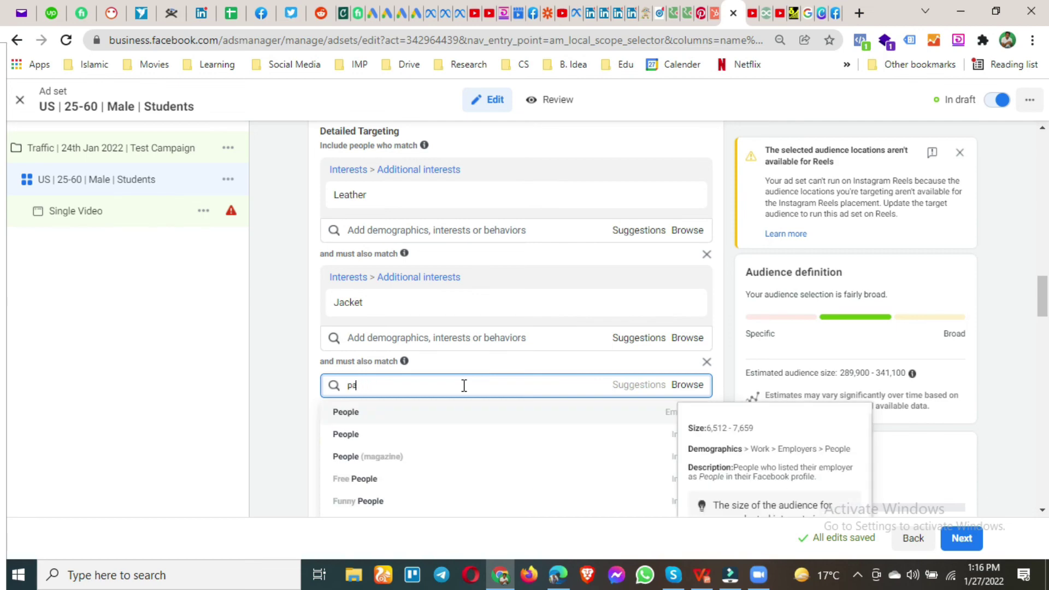
{"action": "key", "text": "BackSpace"}
{"action": "type", "text": "akistan"}
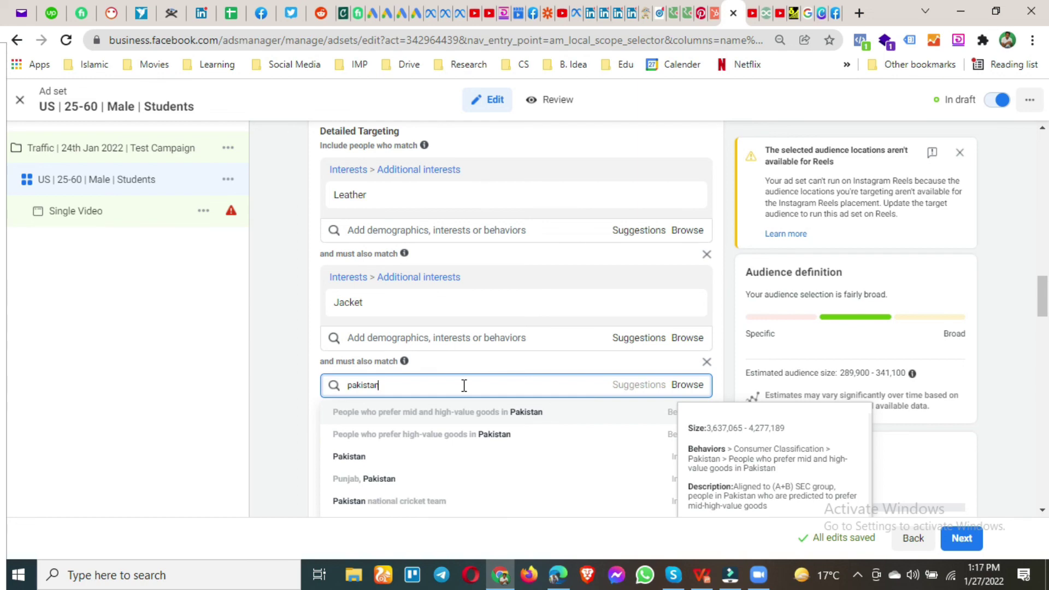
{"action": "left_click", "coordinate": [428, 436]}
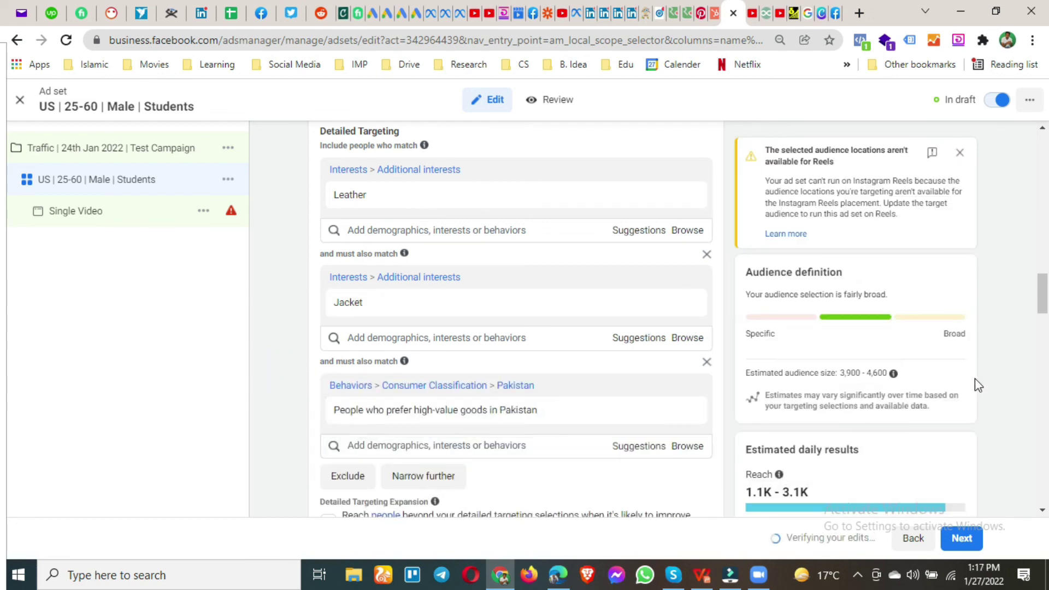
{"action": "left_click_drag", "start_coordinate": [841, 376], "coordinate": [888, 373]}
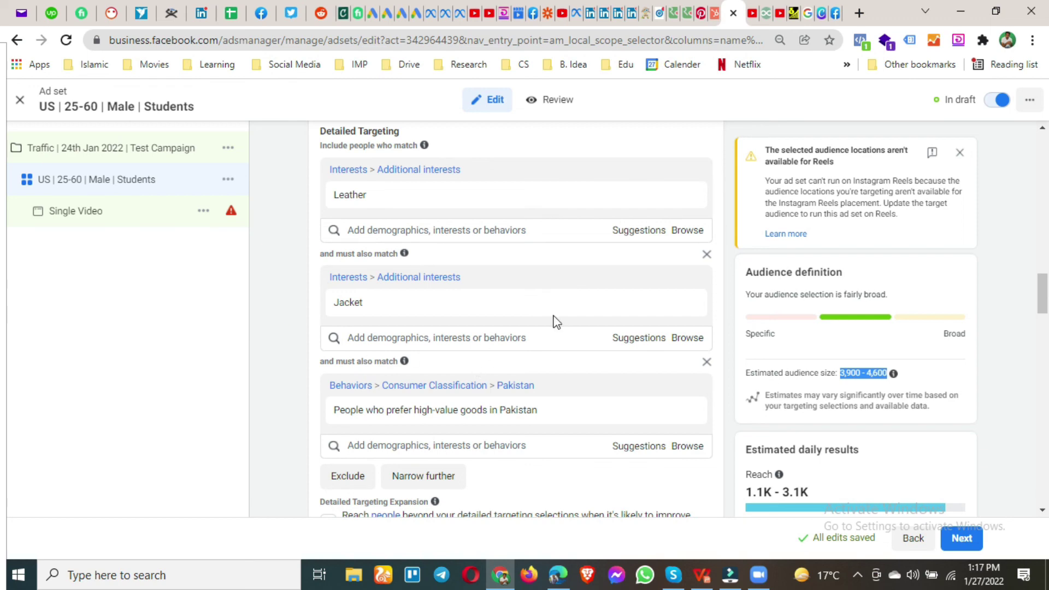
Step: Review the stacked detailed targeting conditions and read the help note explaining the first must-also-match condition
{"action": "scroll", "coordinate": [557, 321], "scroll_direction": "down", "scroll_amount": 3}
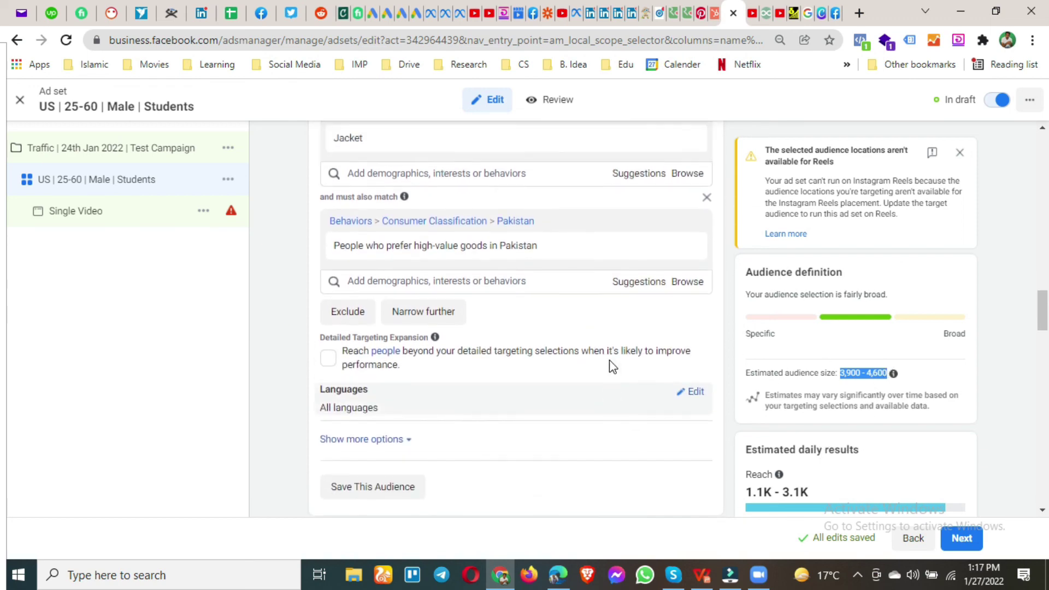
{"action": "scroll", "coordinate": [609, 362], "scroll_direction": "up", "scroll_amount": 4}
{"action": "mouse_move", "coordinate": [574, 359]}
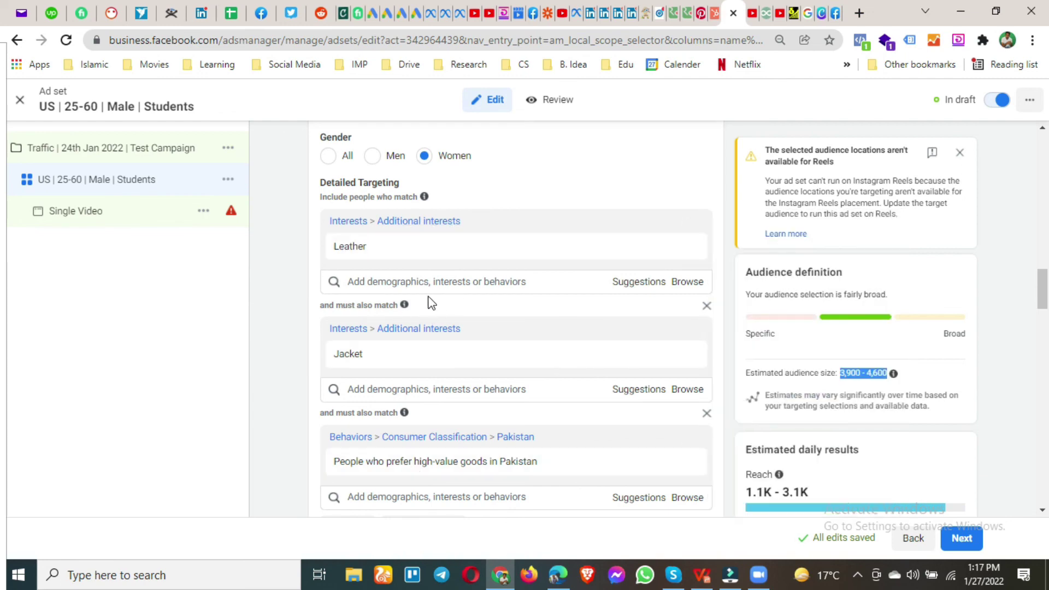
{"action": "mouse_move", "coordinate": [407, 304]}
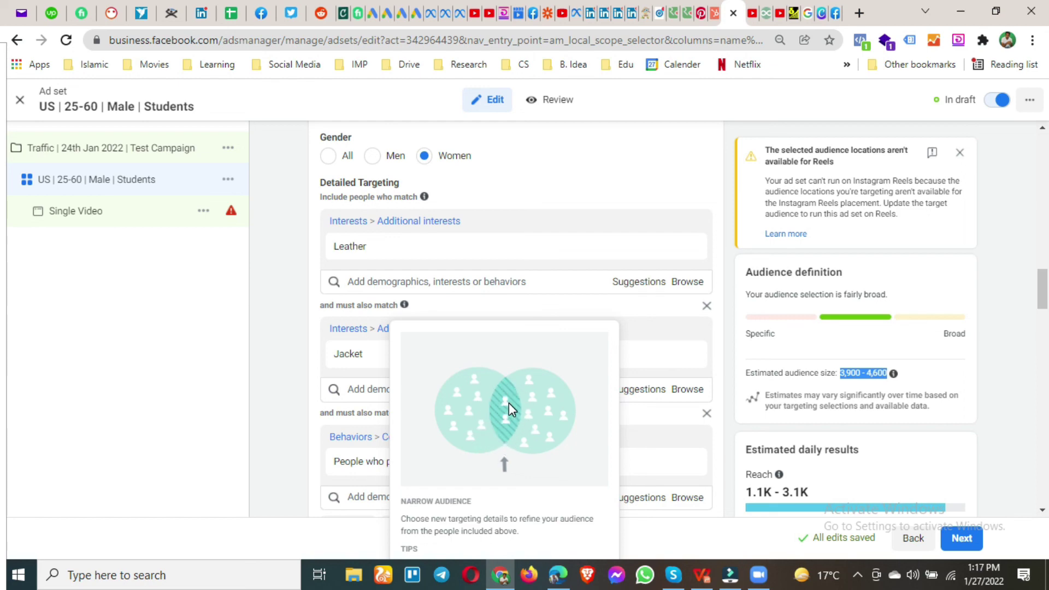
{"action": "left_click", "coordinate": [296, 283]}
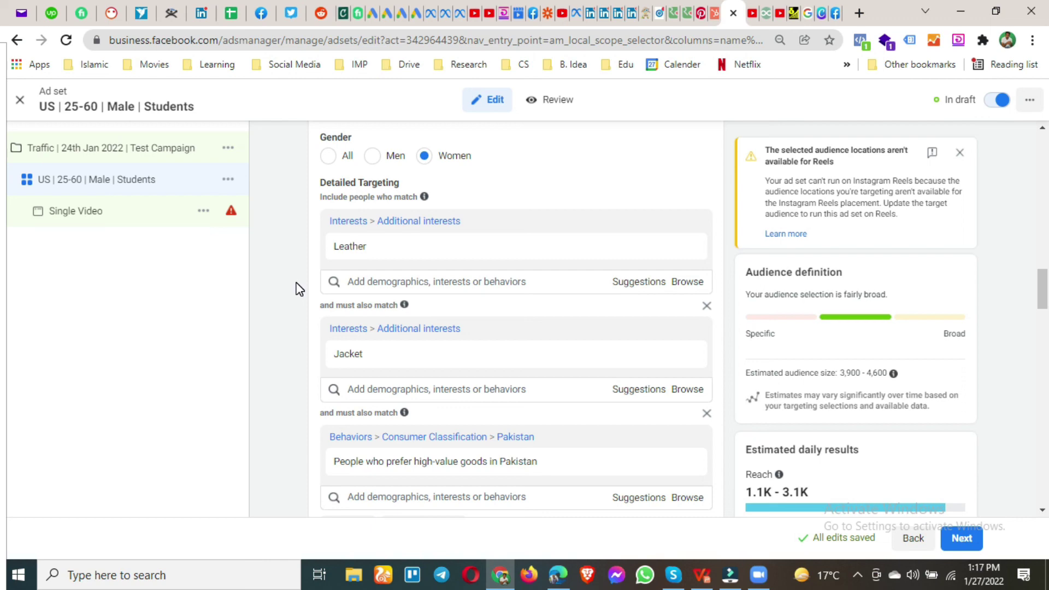
Step: Set the ad set's gender targeting to Men and check the estimated audience size
{"action": "scroll", "coordinate": [304, 291], "scroll_direction": "up", "scroll_amount": 1}
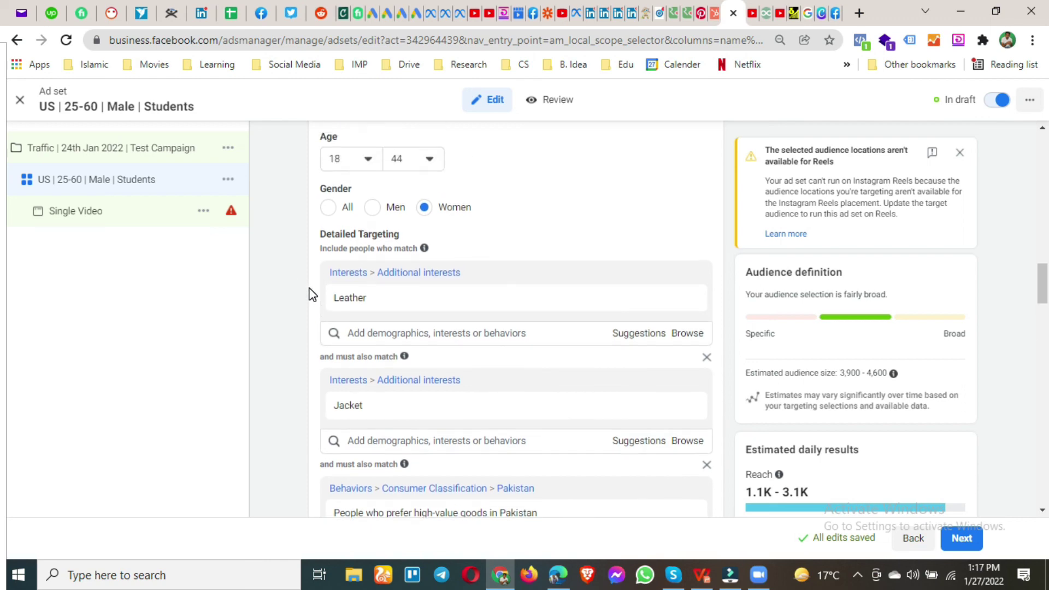
{"action": "left_click", "coordinate": [372, 208]}
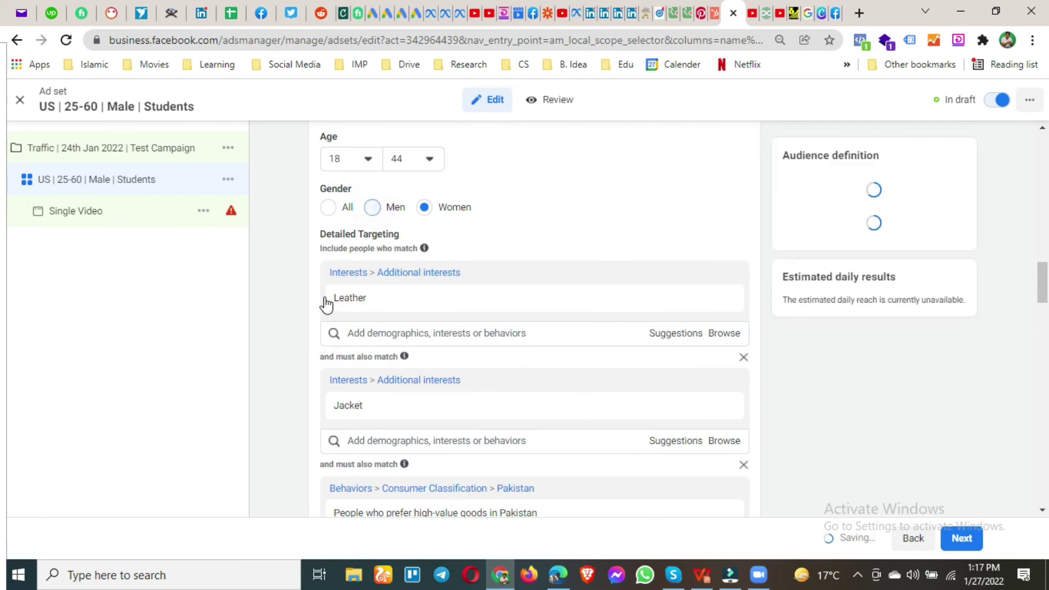
{"action": "scroll", "coordinate": [307, 303], "scroll_direction": "down", "scroll_amount": 1}
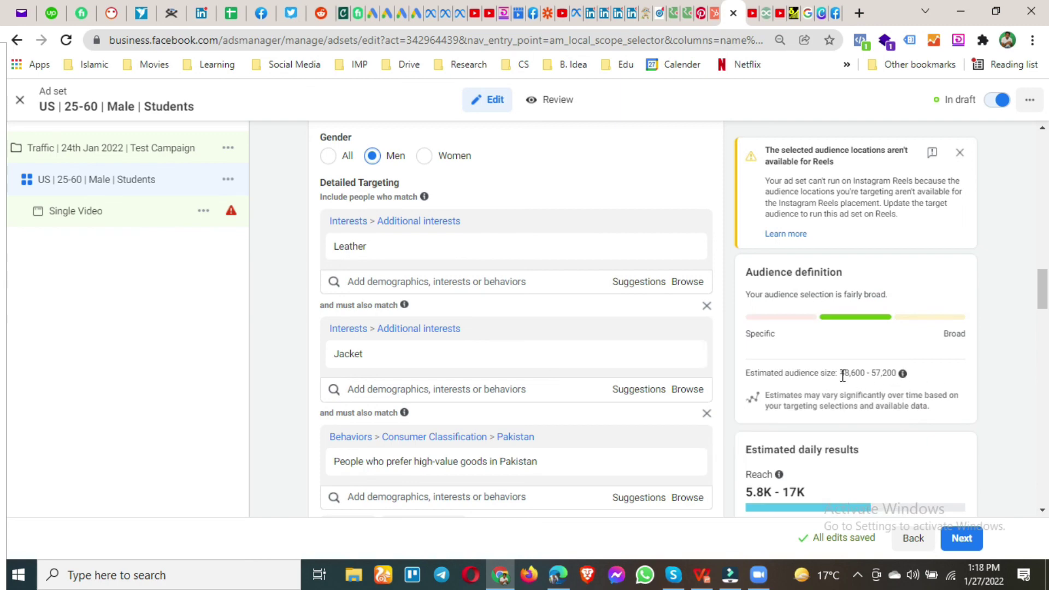
{"action": "left_click_drag", "start_coordinate": [842, 373], "coordinate": [988, 352]}
{"action": "left_click", "coordinate": [996, 361]}
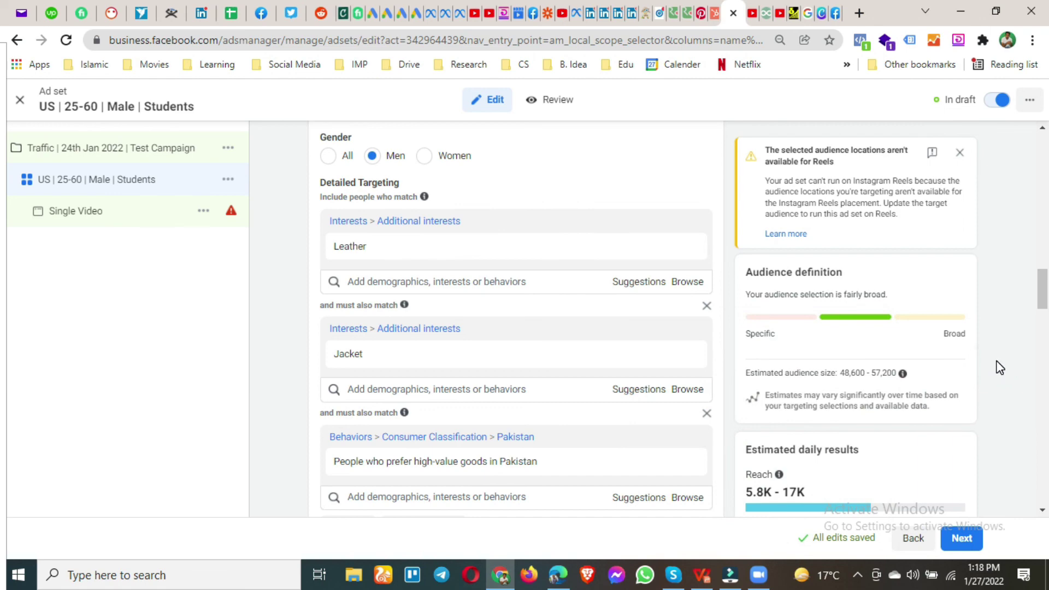